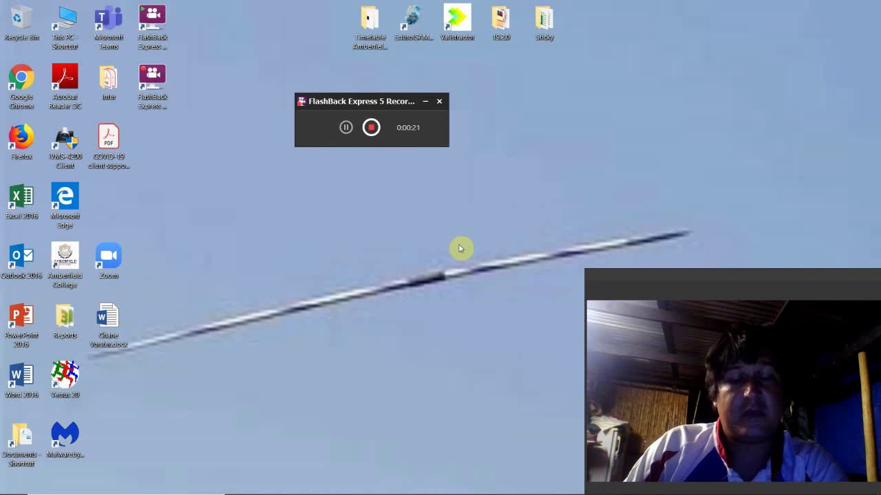
- Launch Word 2016 and start a new blank document
click(17, 385)
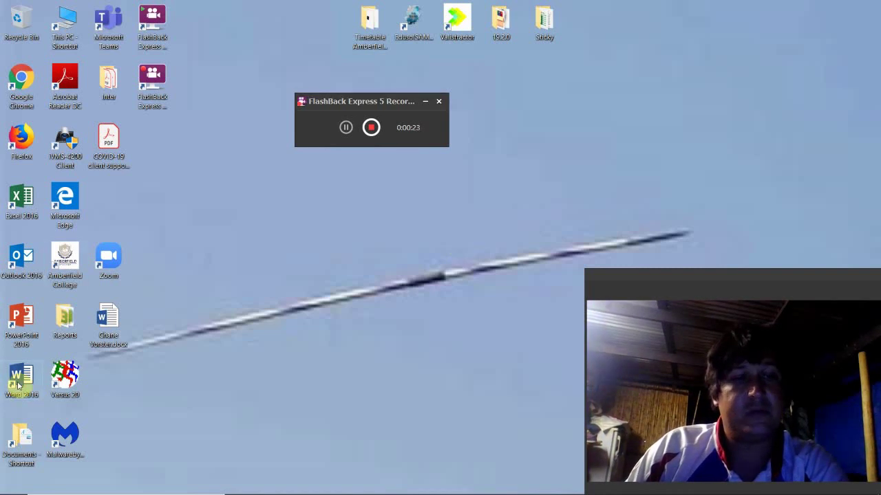
double_click(17, 385)
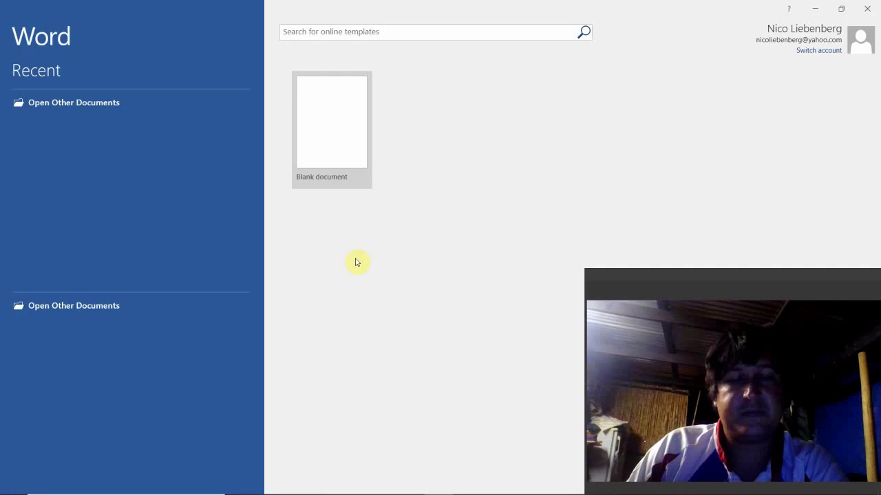
click(344, 128)
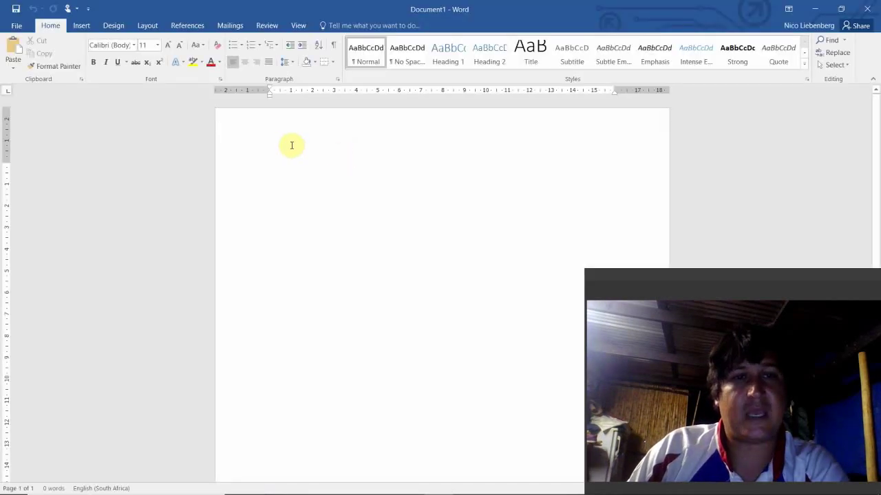
- Type the centred title 'Samsung vs. Apple' with an empty line below it
click(245, 62)
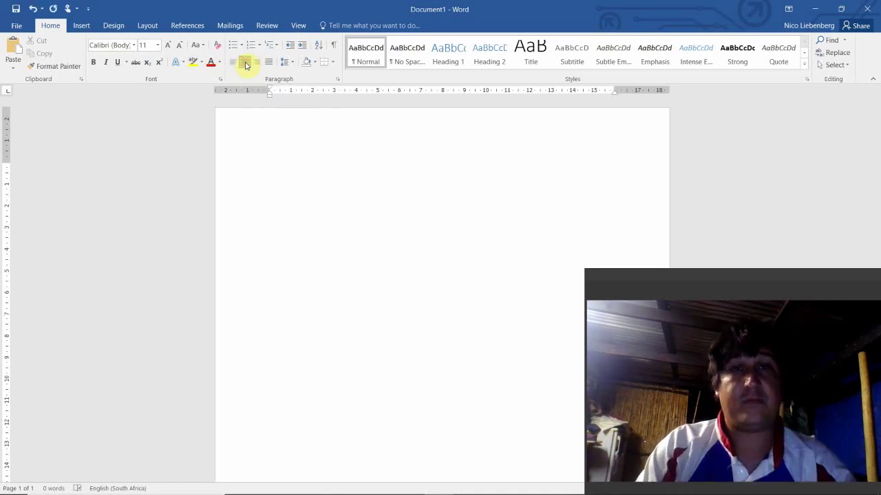
text(Sa)
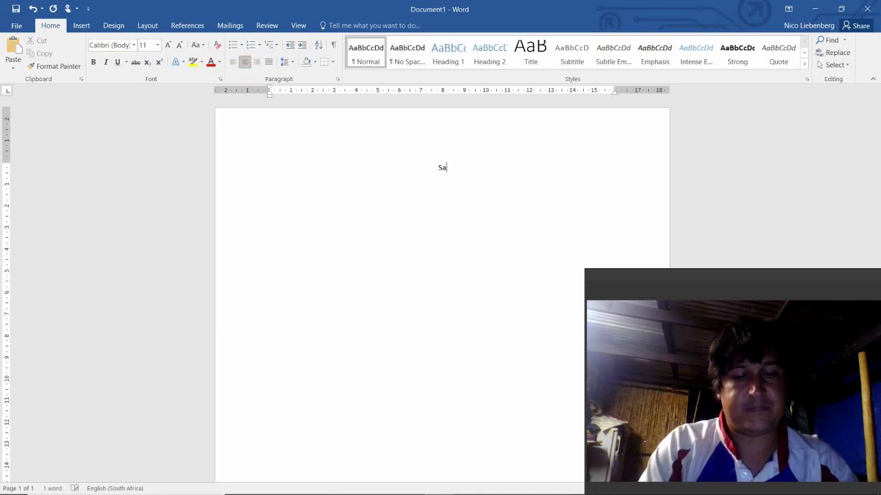
text(msung v)
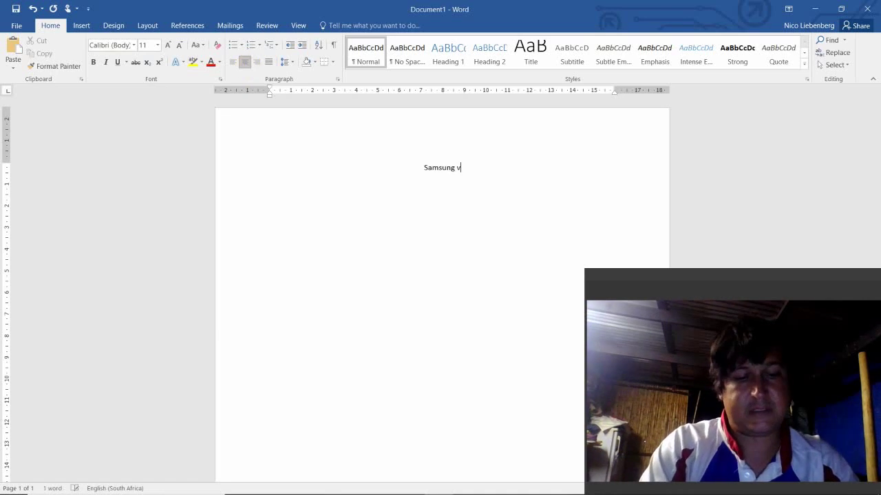
text(s. Apple)
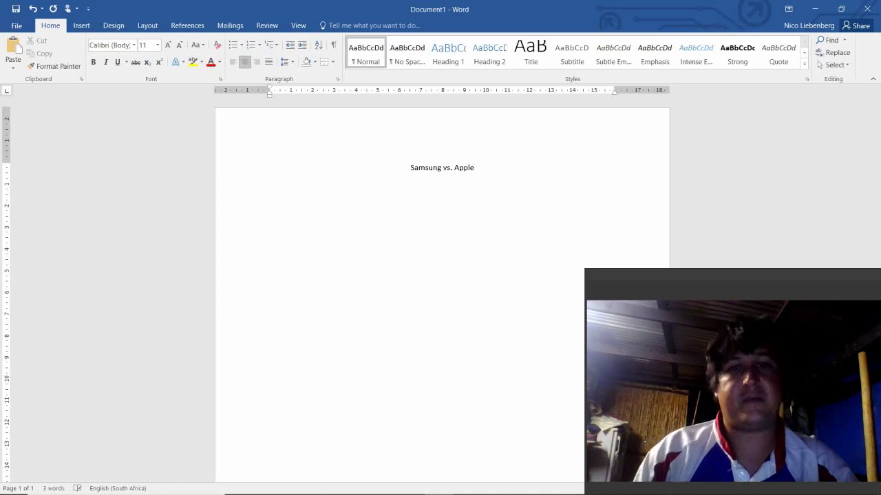
key(Return)
key(Return)
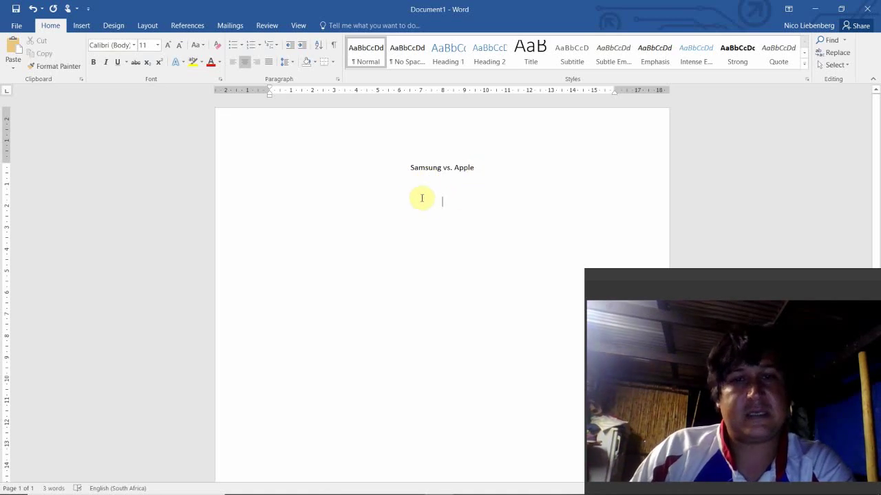
- Insert an empty 4x4 table below the title from the Insert Table picker
click(83, 26)
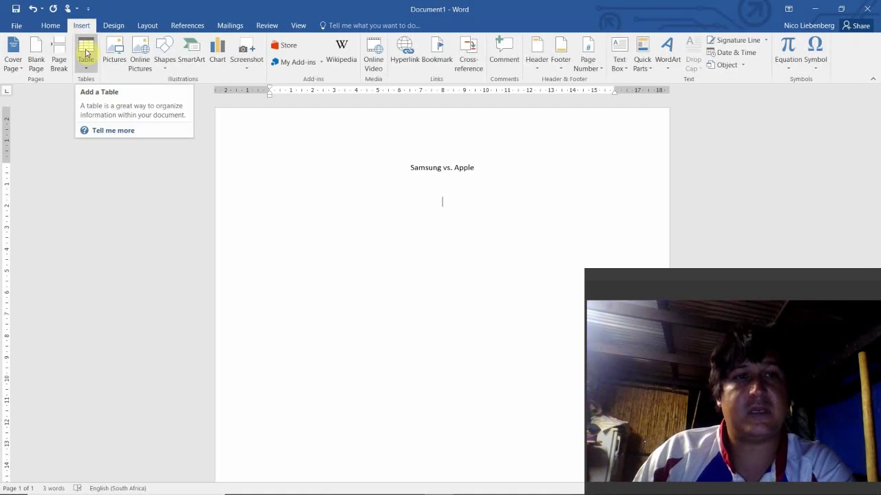
click(86, 53)
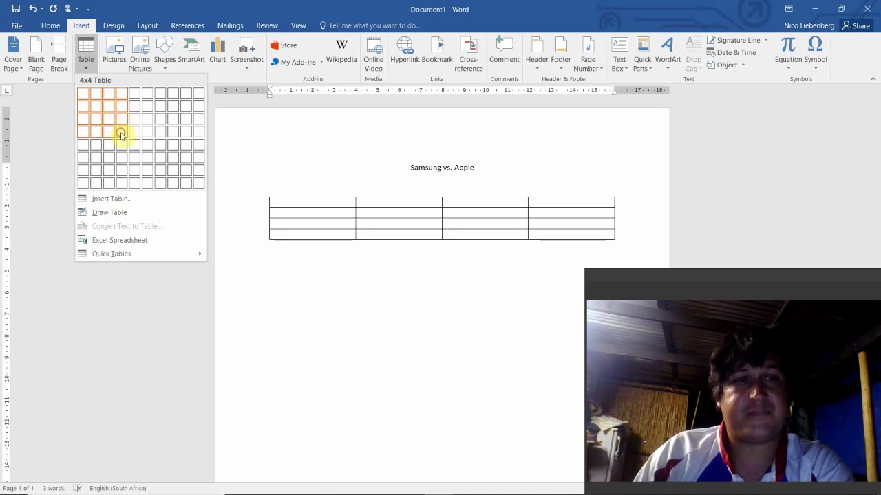
click(121, 136)
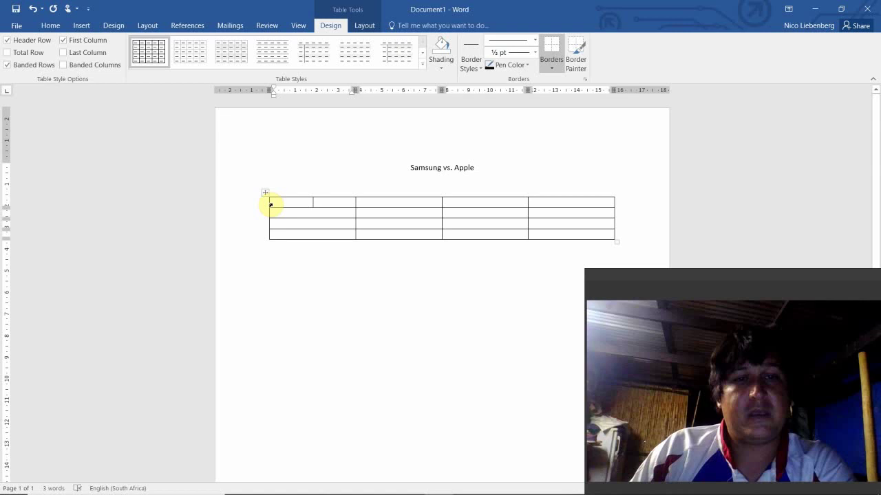
- Fill the table's header row with Device, Samsung, Apple and Verdict
drag(271, 203, 552, 204)
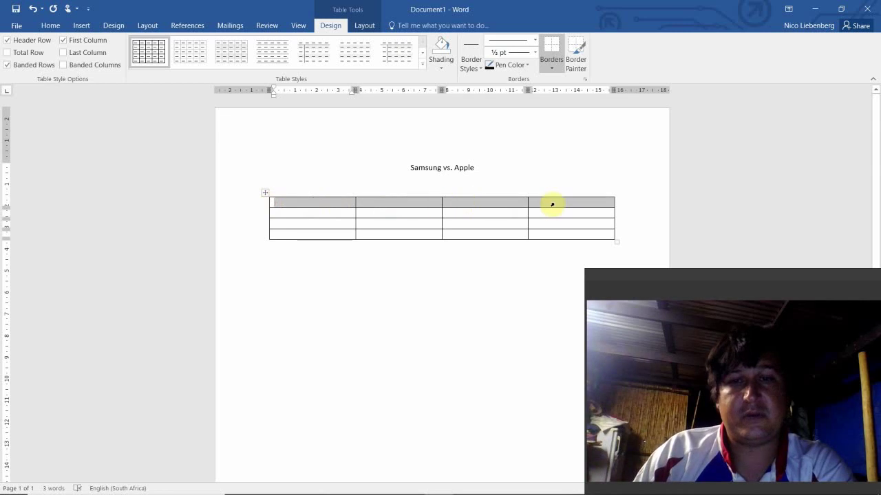
click(332, 193)
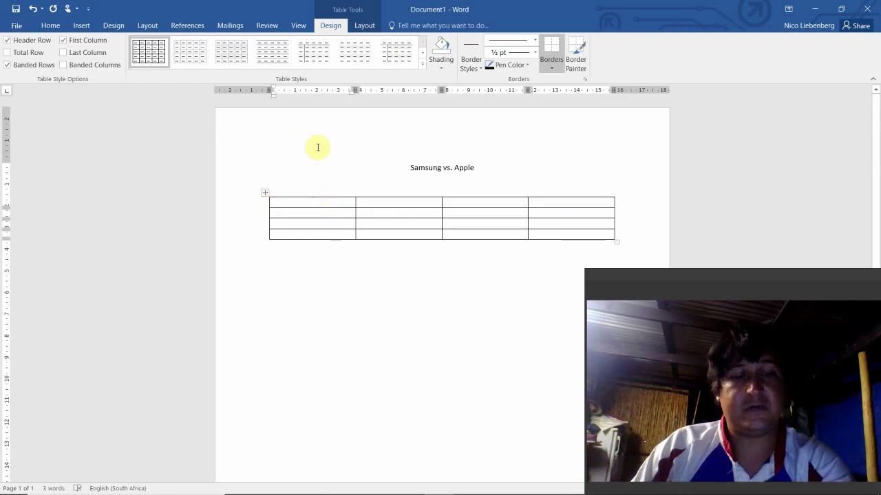
text(Device)
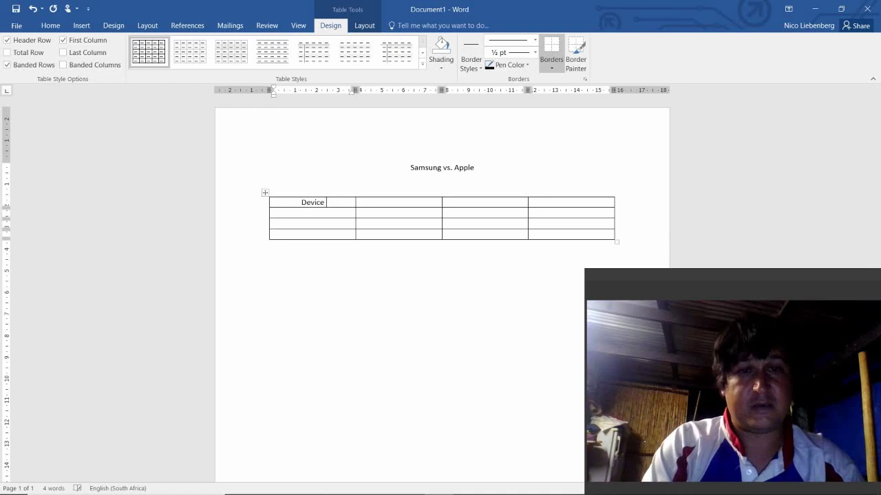
key(Tab)
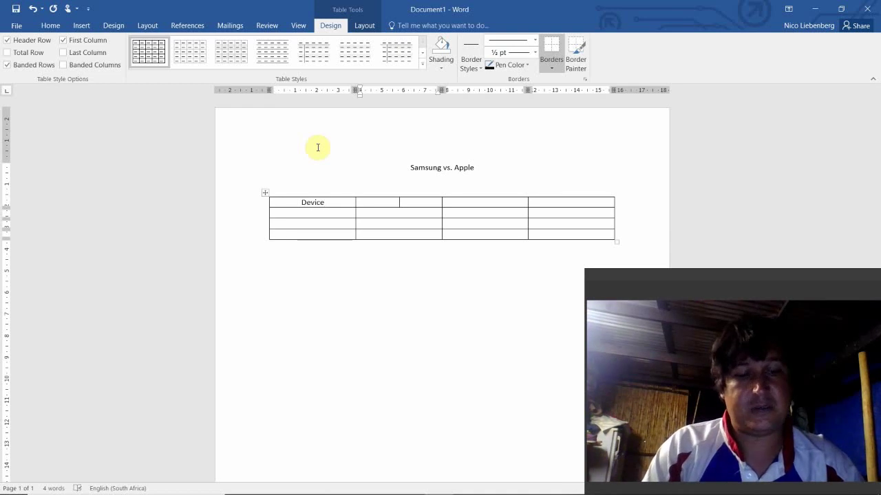
text(Sams)
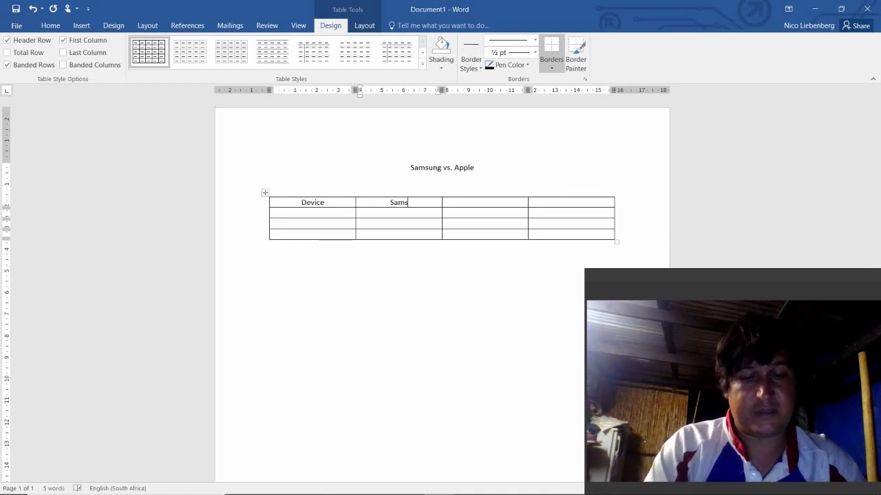
text(ung)
key(Tab)
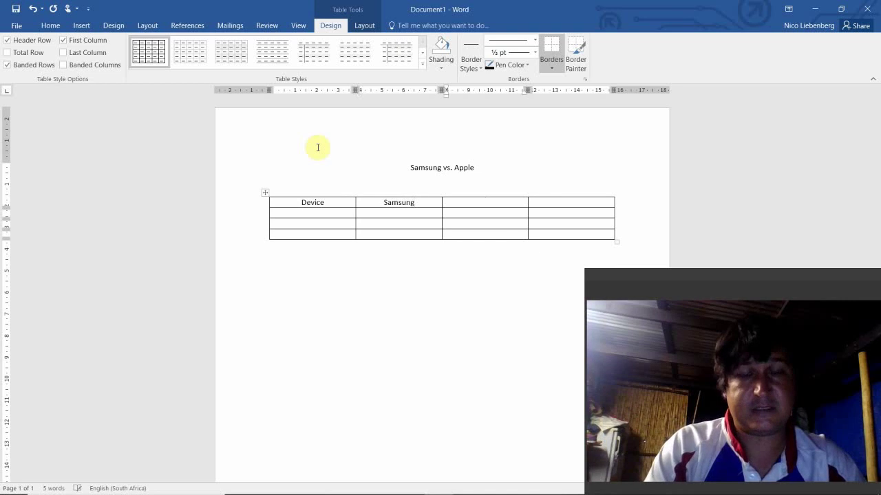
text(Appl)
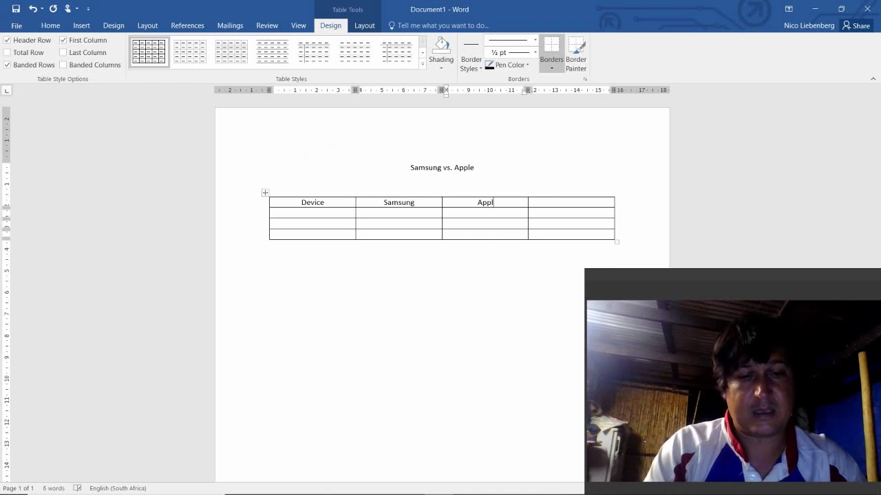
text(e)
key(Tab)
text(Ver)
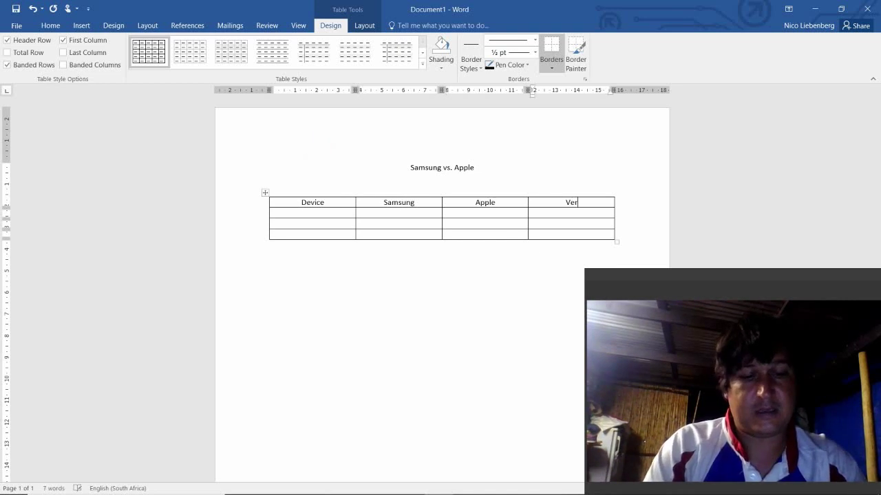
text(dict)
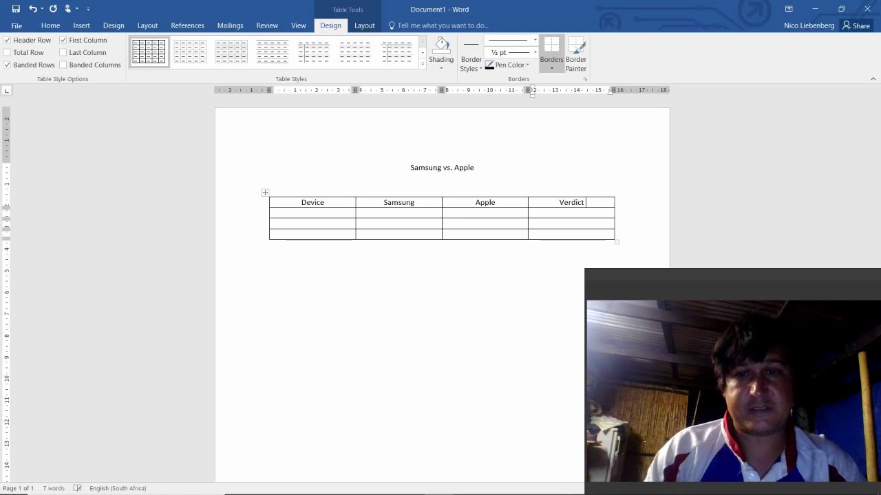
- Enter 'Cell Phones' in the second row's first cell, correcting the typo
click(307, 213)
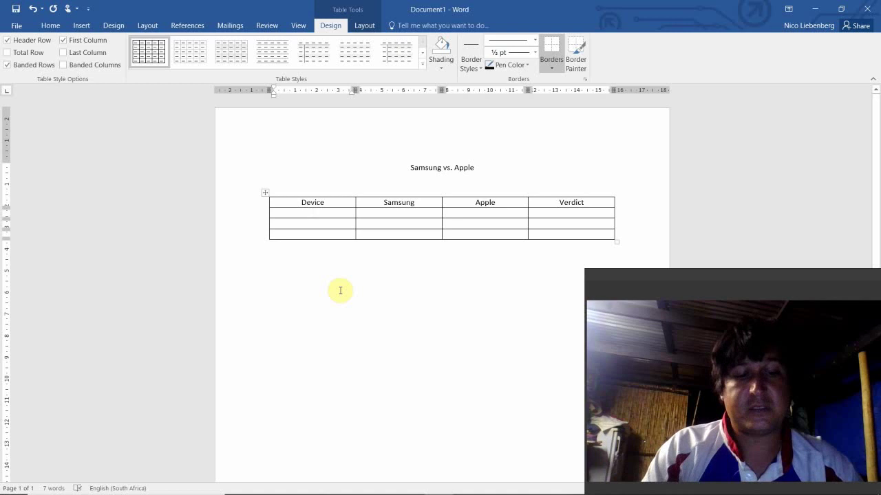
text(Cell)
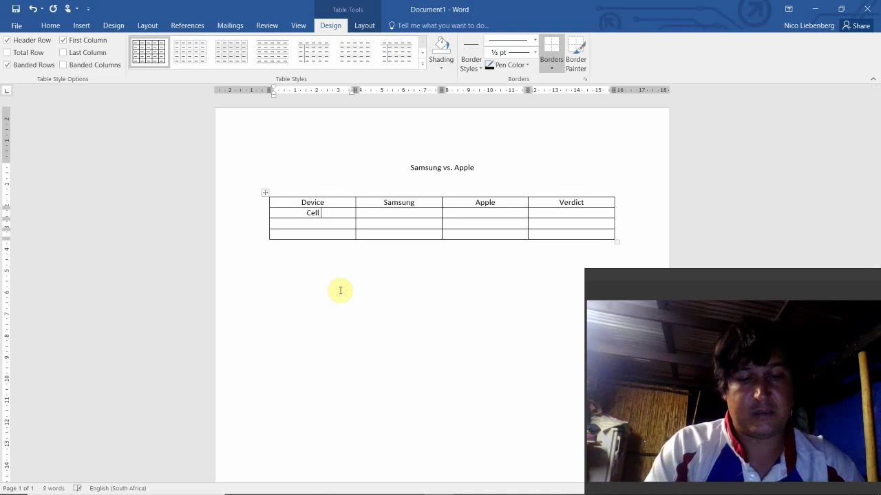
text( Phines)
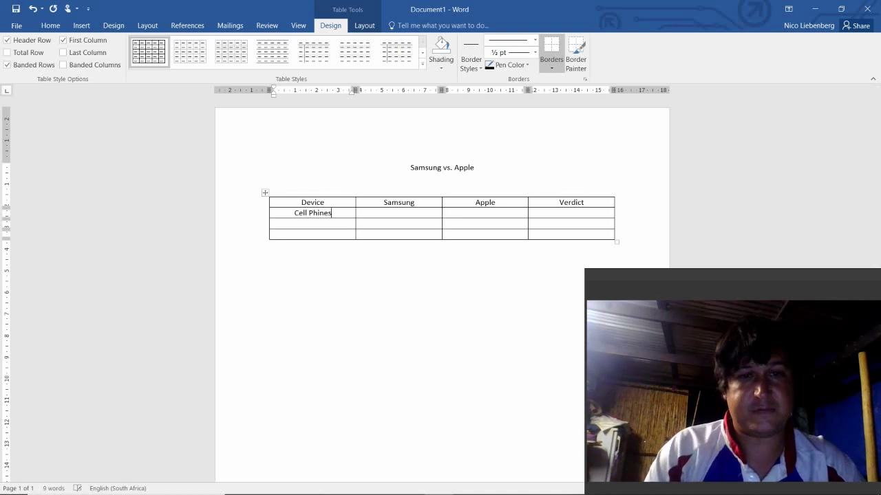
key(BackSpace)
key(BackSpace)
key(BackSpace)
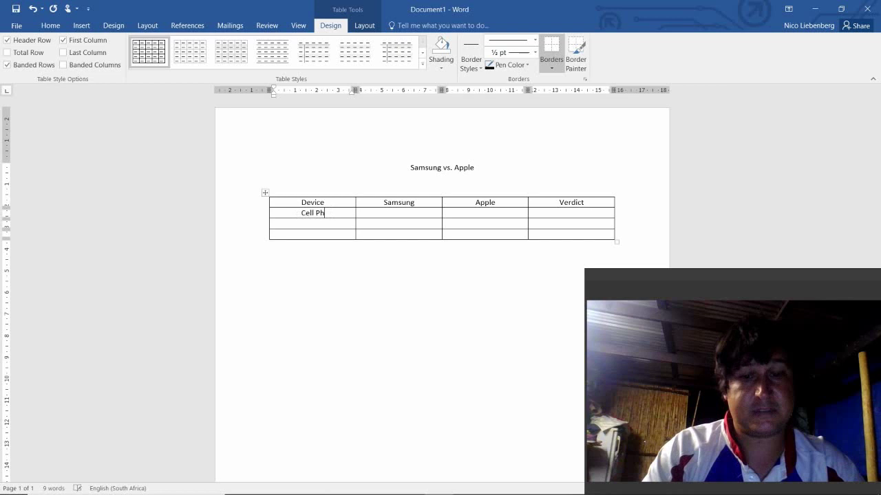
text(ones)
key(Tab)
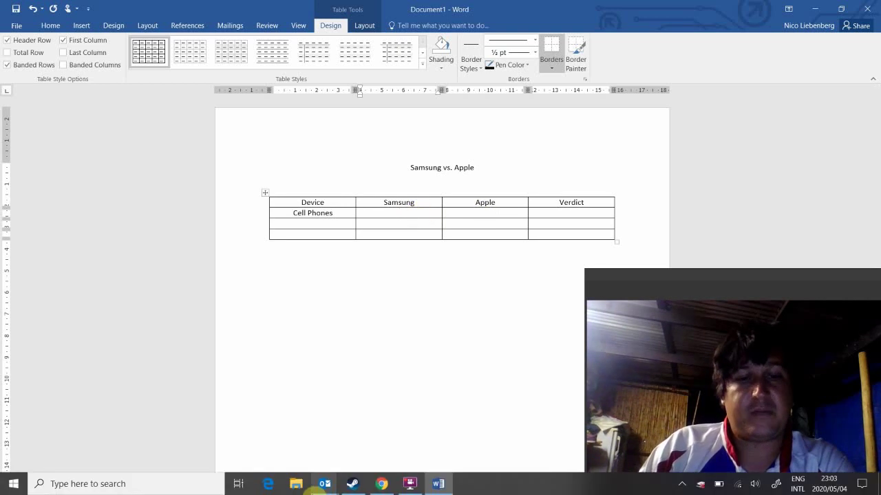
- Switch to Chrome showing the Google results for 'Samsung best phone specs'
click(379, 487)
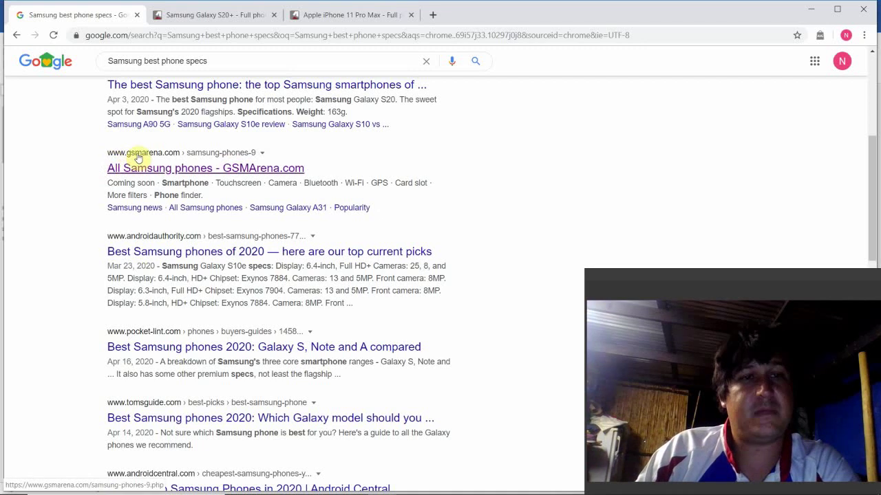
- Go to the Galaxy S20+ spec page and scroll down to its weight entry
click(230, 21)
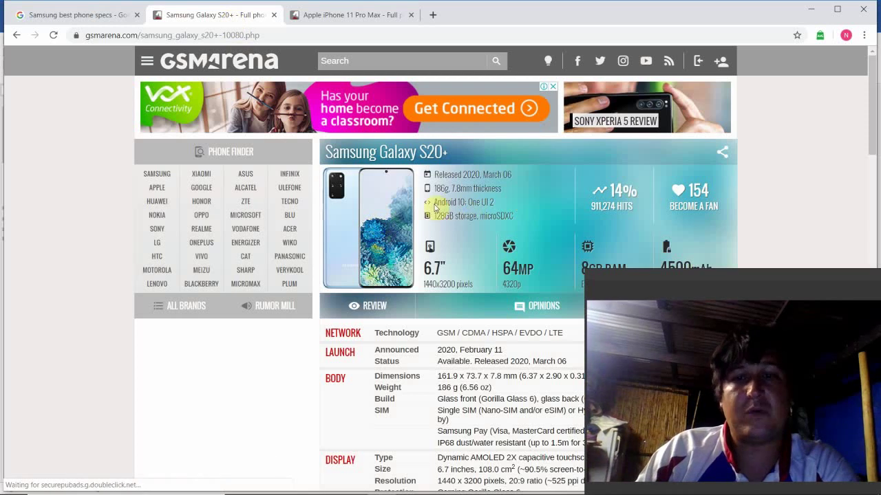
scroll(541, 216, down, 1)
scroll(540, 215, down, 1)
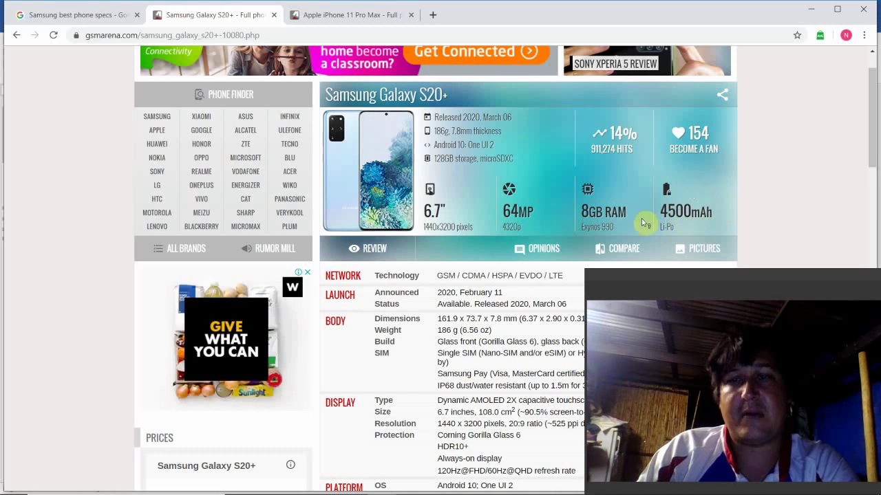
scroll(481, 227, down, 2)
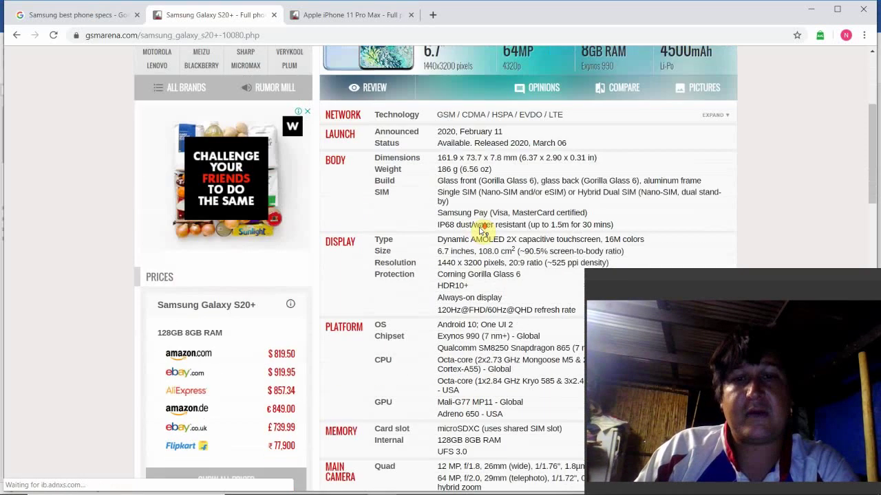
scroll(481, 231, down, 1)
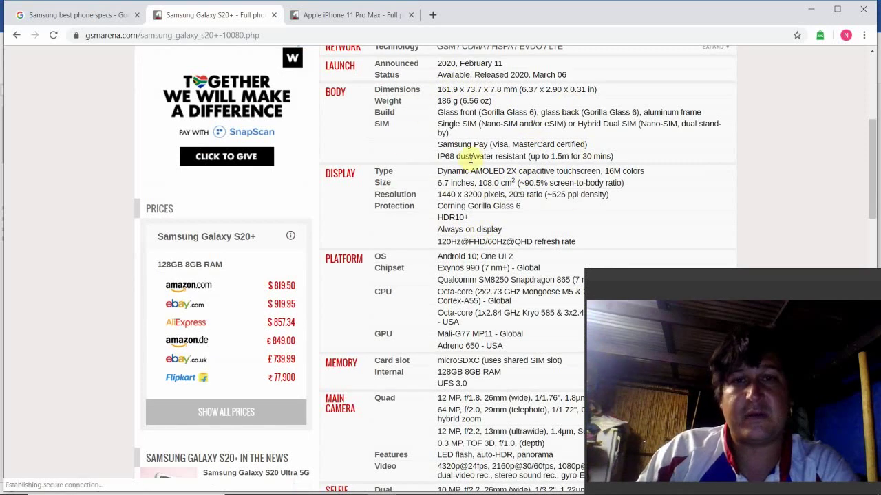
scroll(474, 158, down, 2)
scroll(480, 161, down, 1)
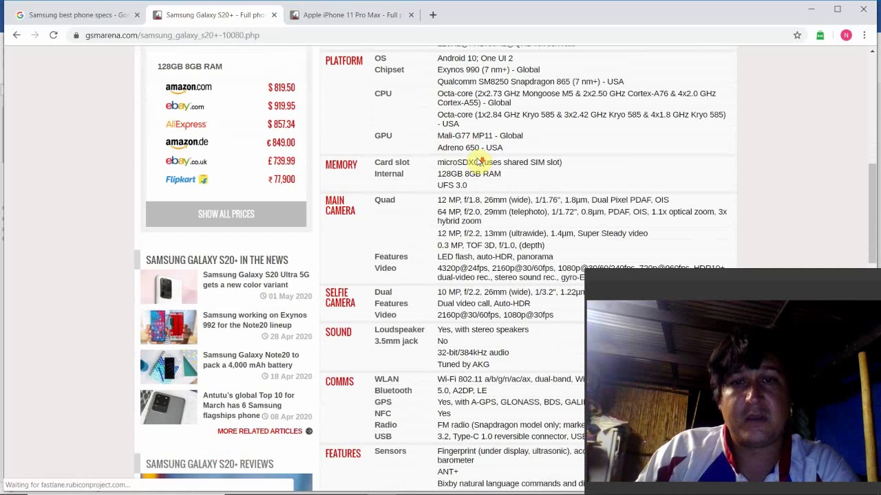
scroll(492, 91, up, 1)
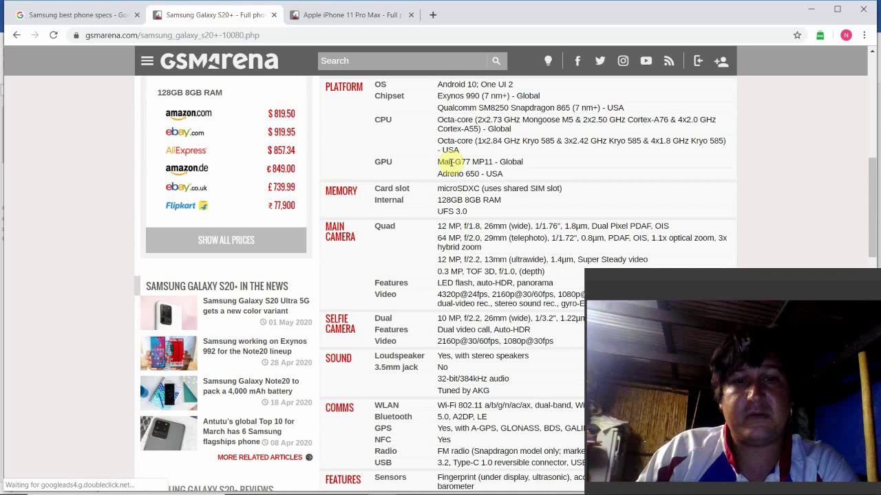
scroll(458, 173, down, 1)
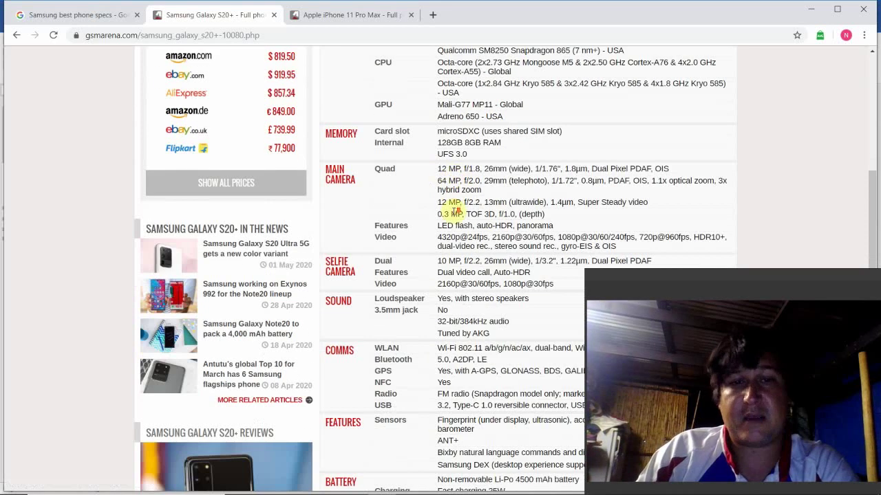
scroll(454, 209, down, 2)
scroll(444, 193, down, 2)
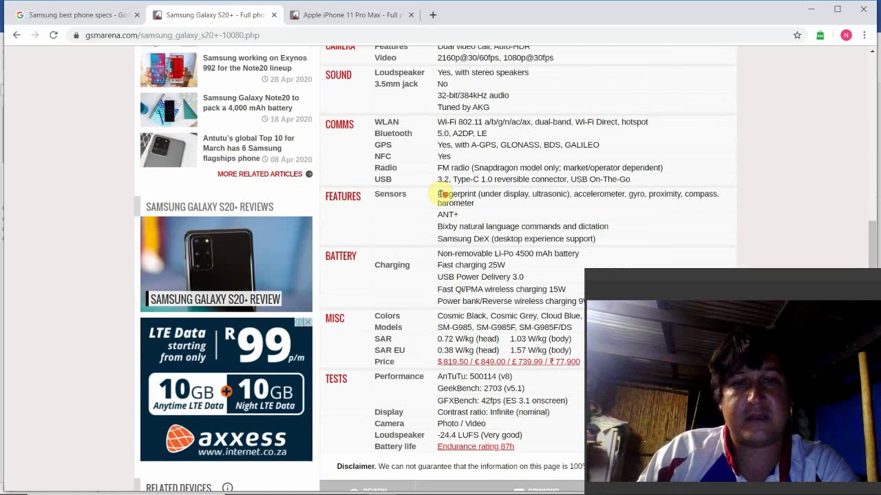
scroll(444, 192, down, 1)
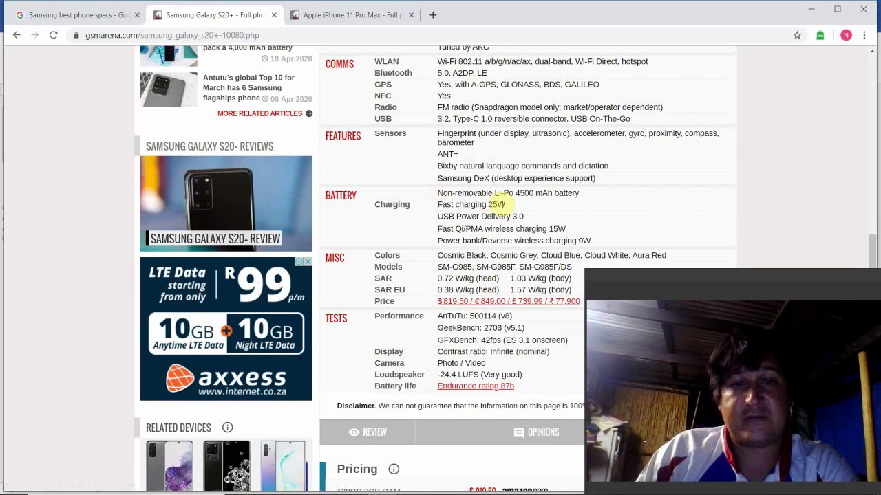
scroll(505, 205, down, 2)
scroll(503, 203, up, 2)
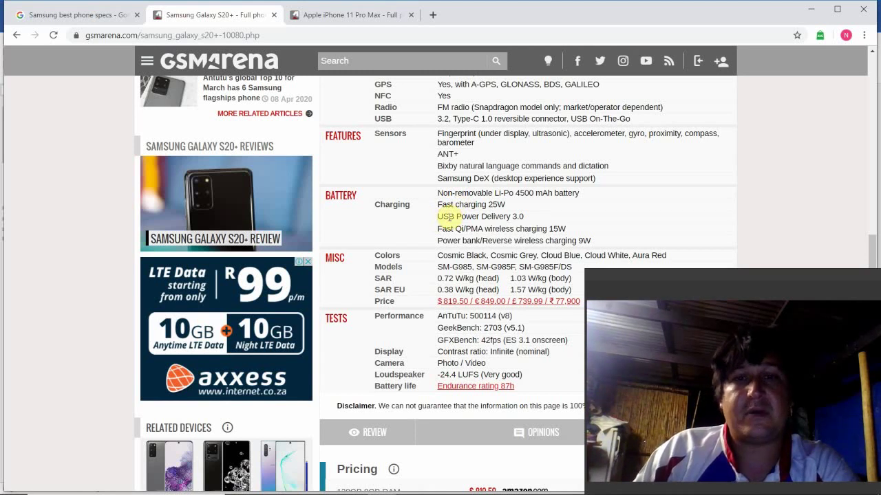
scroll(445, 216, up, 5)
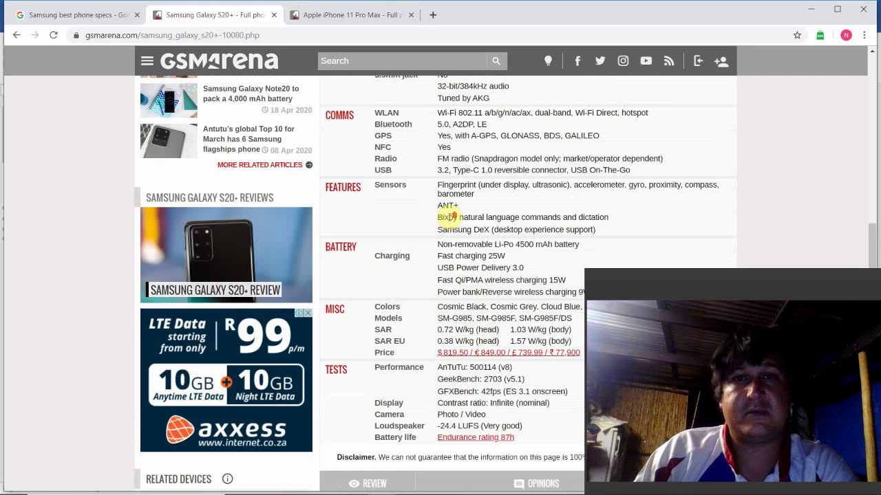
scroll(450, 220, up, 4)
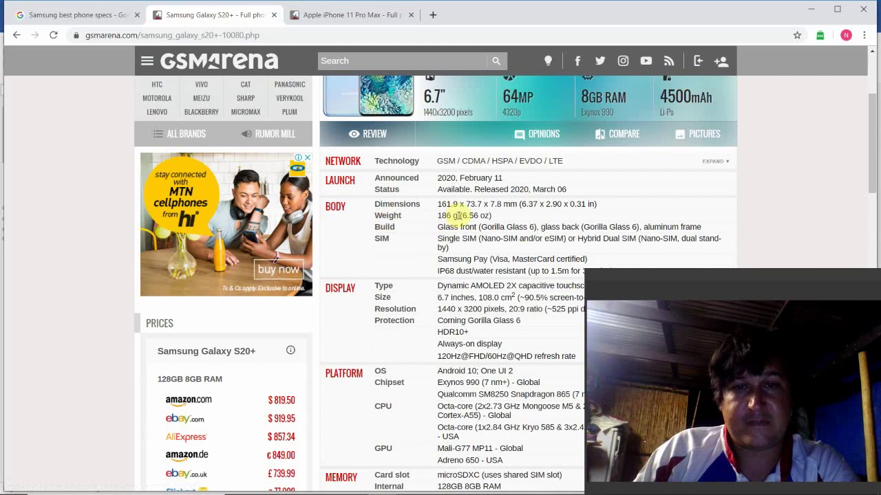
- Select and copy the 'Weight 186 g' entry from the S20+ specs
drag(459, 216, 377, 218)
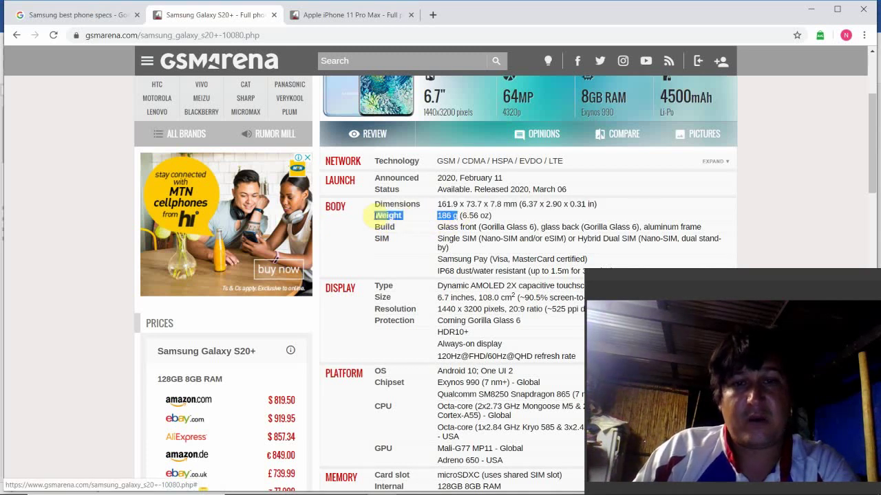
drag(375, 218, 389, 217)
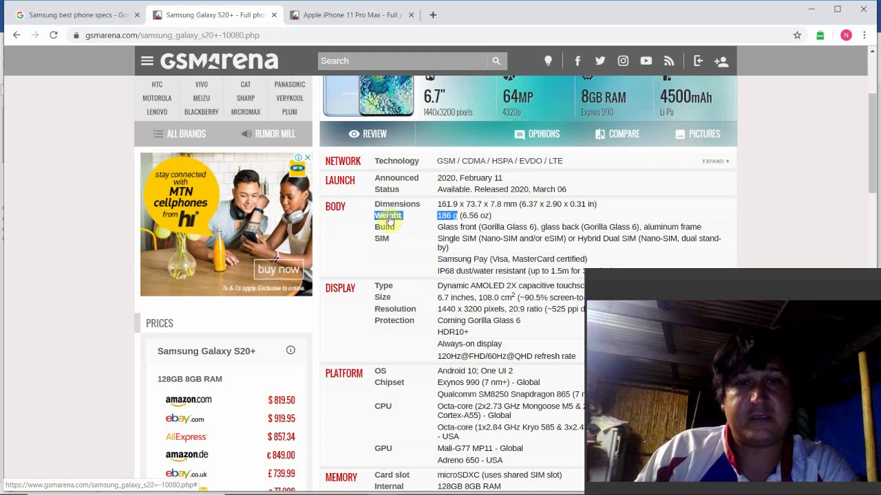
right_click(390, 218)
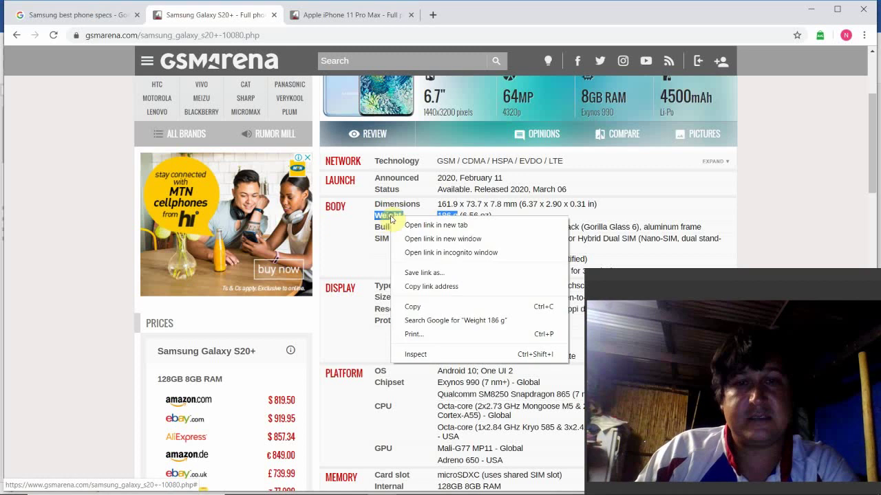
click(415, 307)
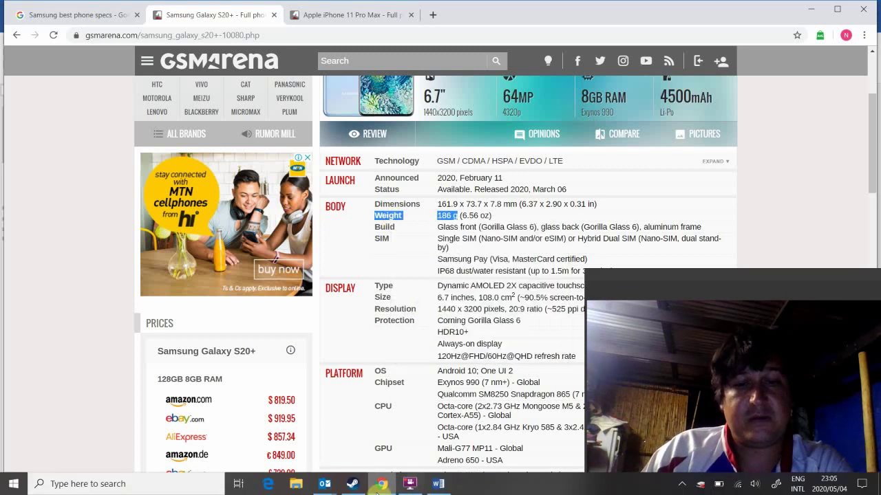
- Paste 'Weight 186 g' as plain text into the Samsung cell of Cell Phones
click(438, 483)
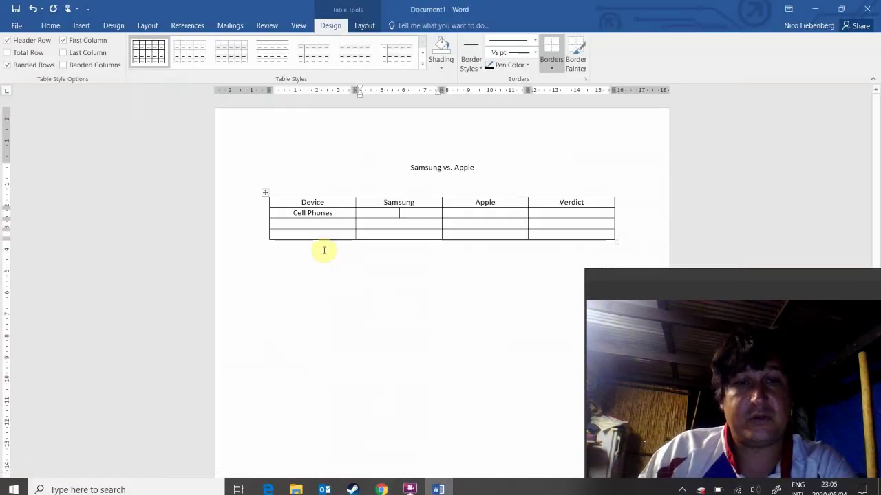
right_click(399, 213)
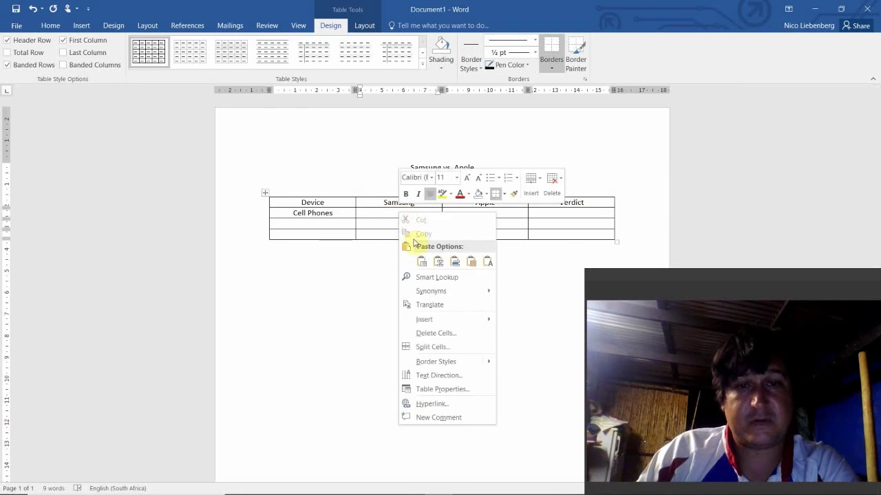
click(487, 262)
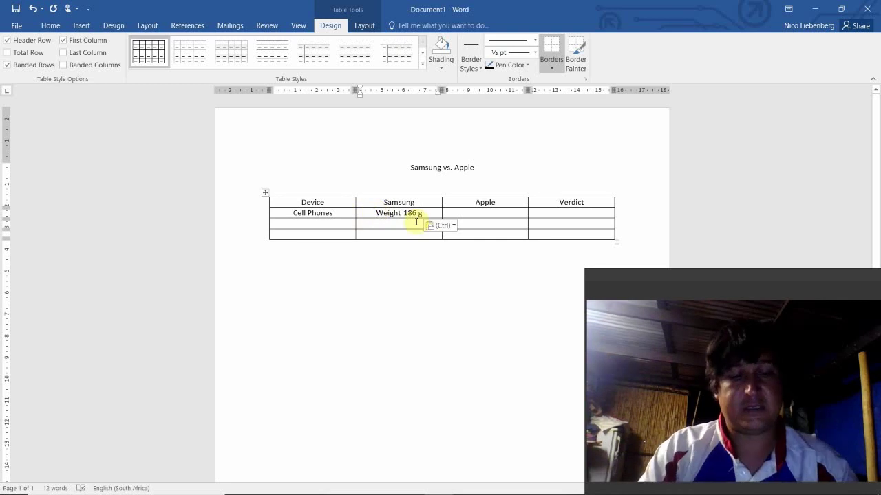
- Add 'S20+' above the weight in the Samsung cell, without a dash
click(365, 213)
text(S20)
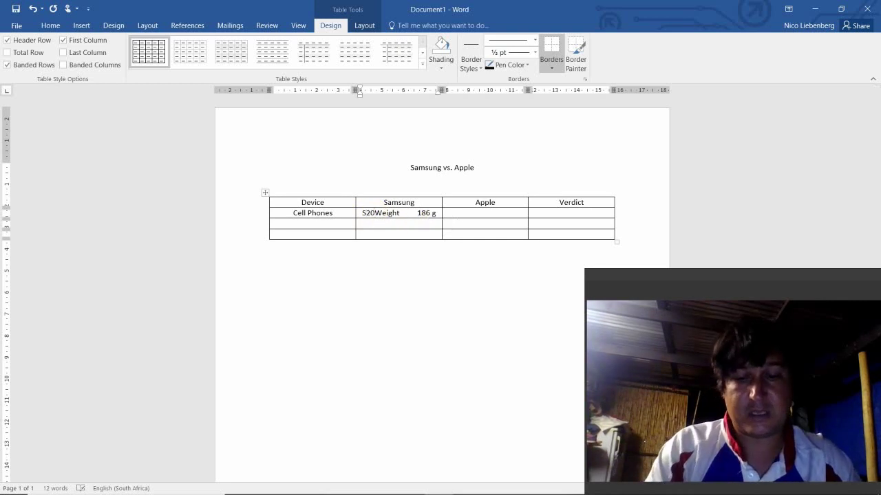
text(+ )
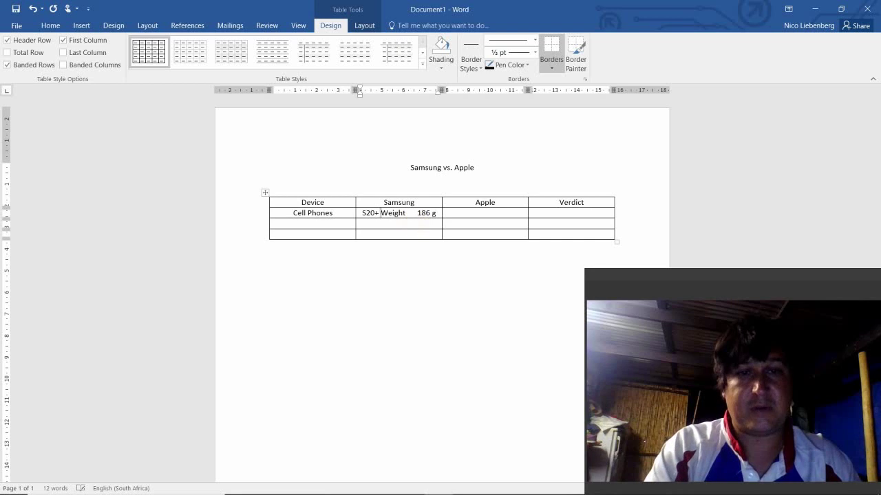
text(-)
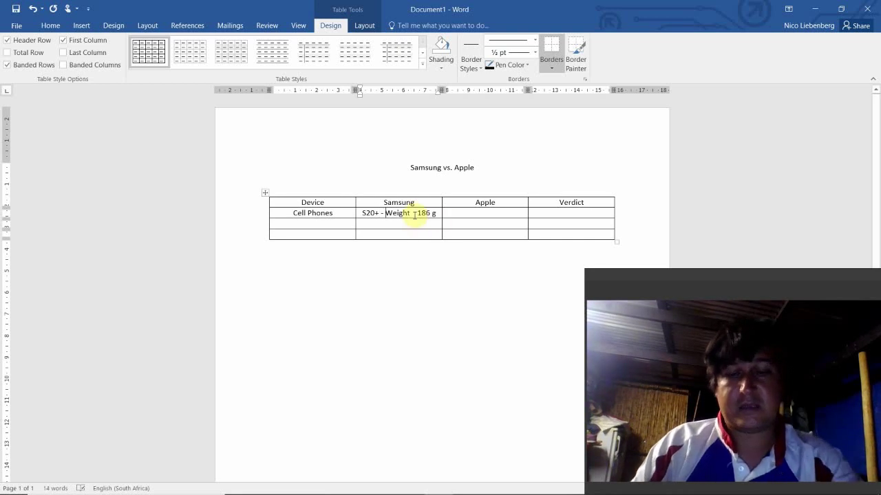
key(Return)
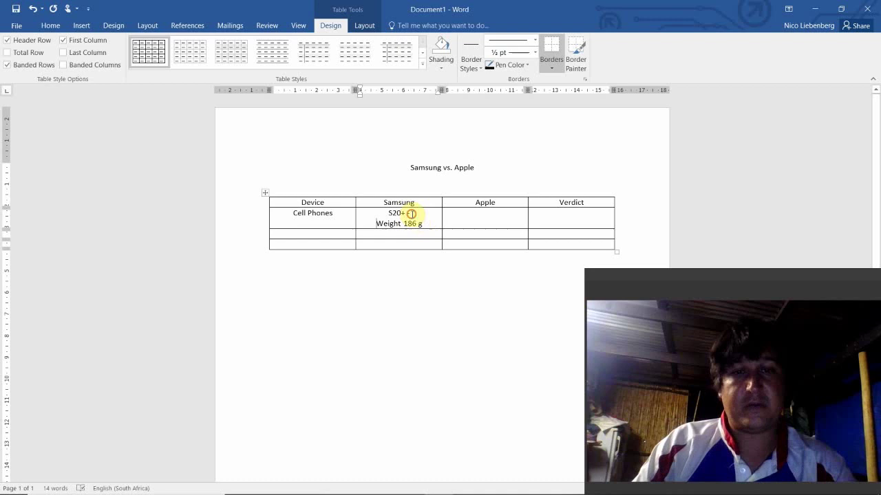
key(BackSpace)
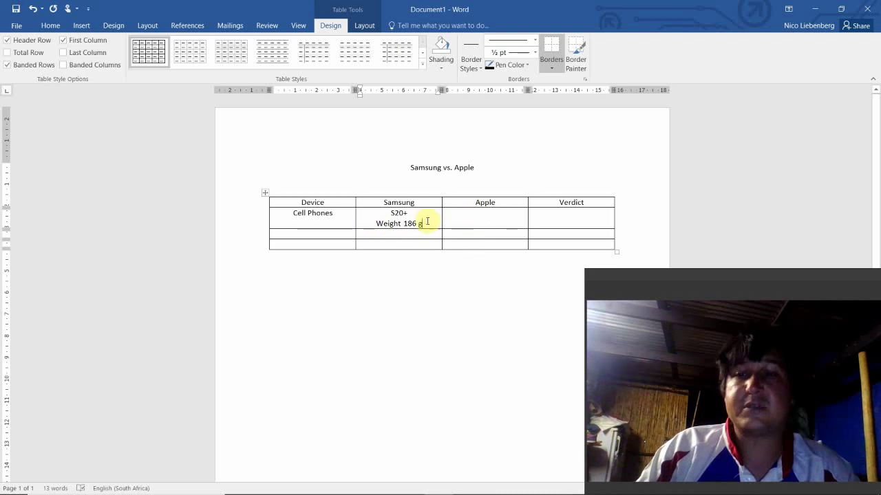
mouse_move(434, 490)
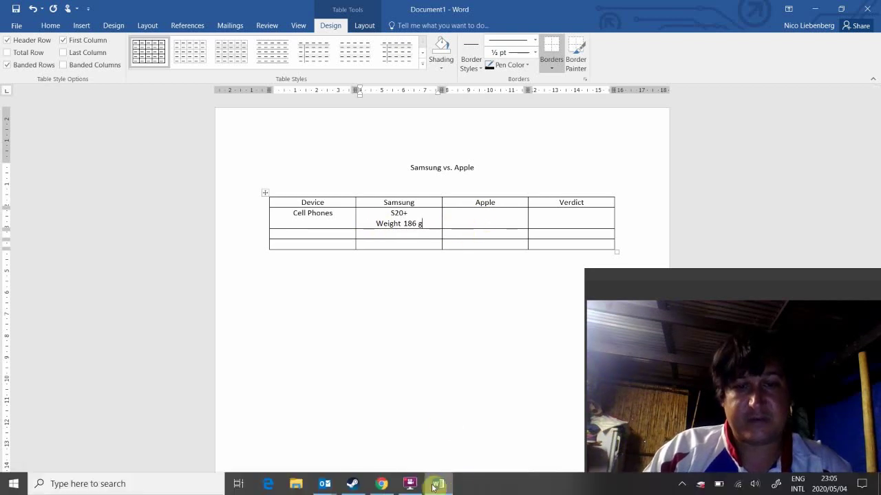
- Copy 'Weight 226 g' from the iPhone 11 Pro Max spec page and go back to Word
click(381, 483)
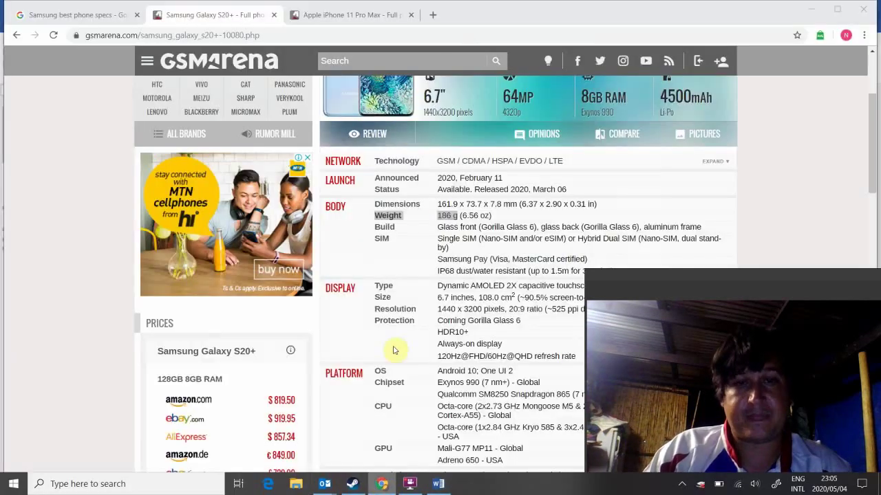
click(338, 16)
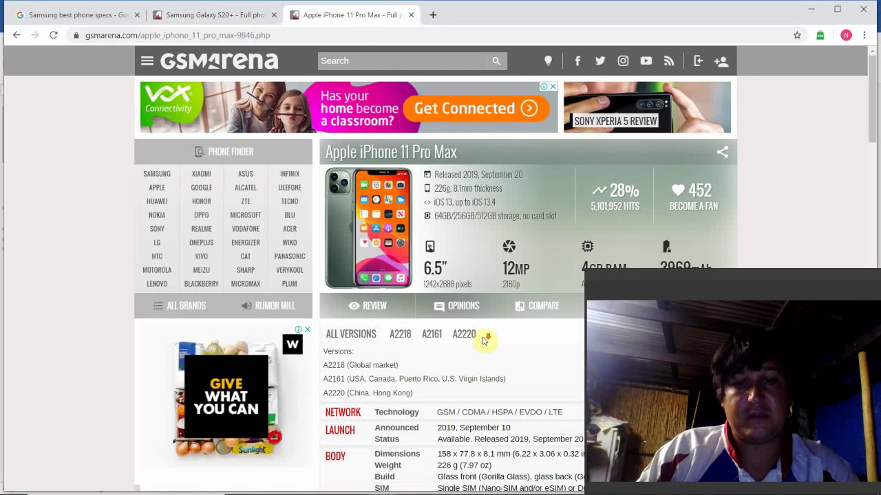
scroll(485, 340, down, 3)
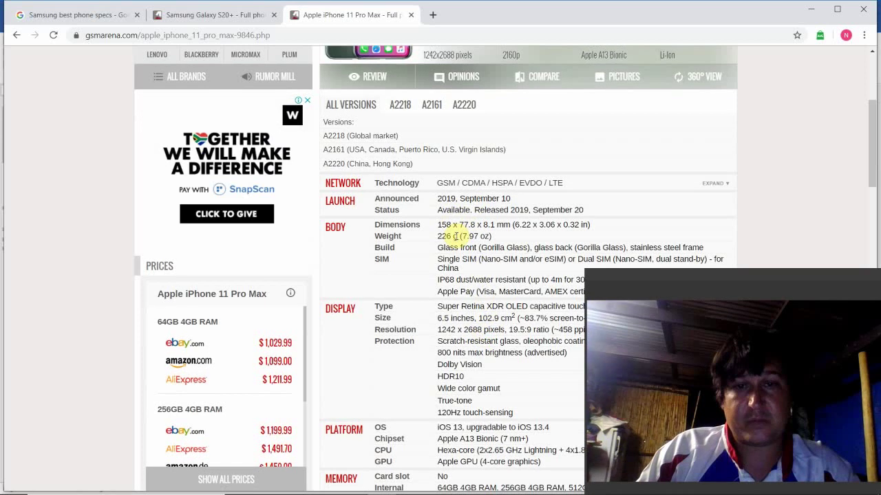
drag(454, 236, 383, 236)
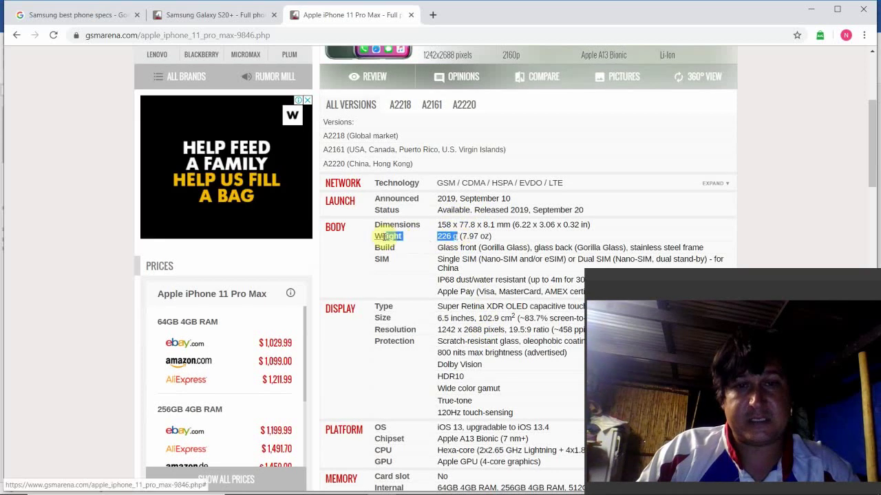
right_click(377, 240)
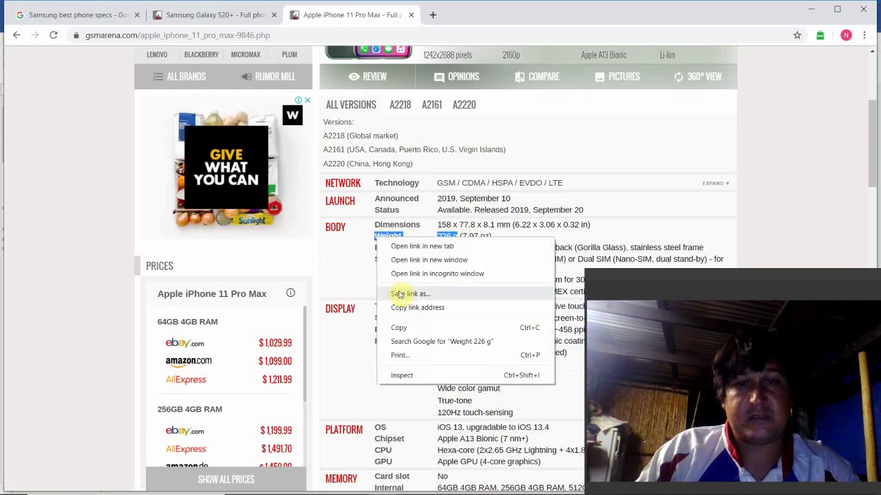
click(399, 329)
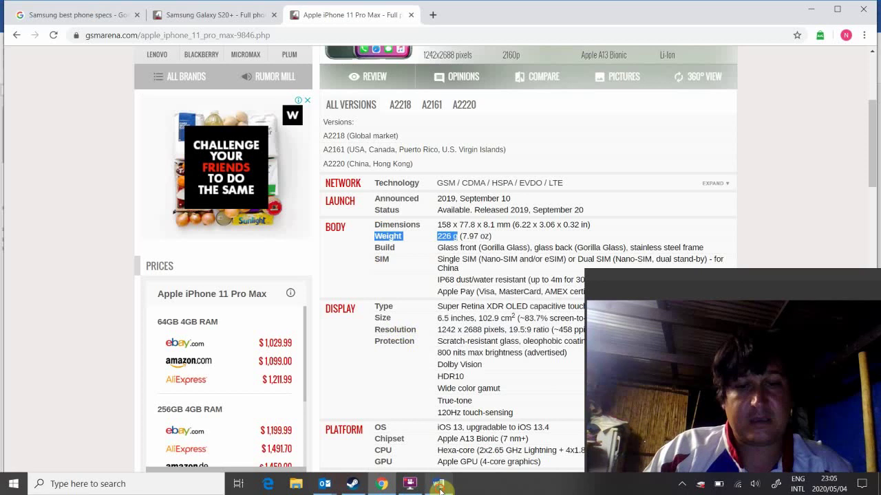
click(438, 489)
- Type '11 Pro' in the Apple Cell Phones cell and paste 'Weight 226 g' after it
click(474, 218)
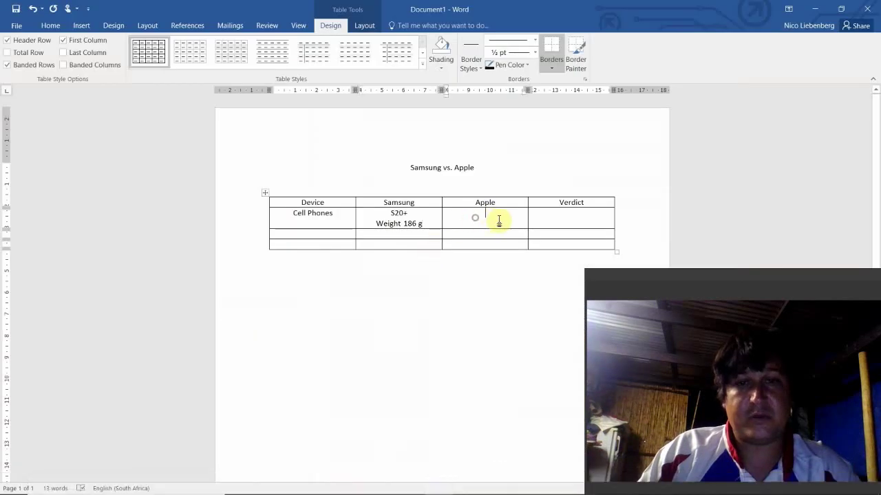
text(1)
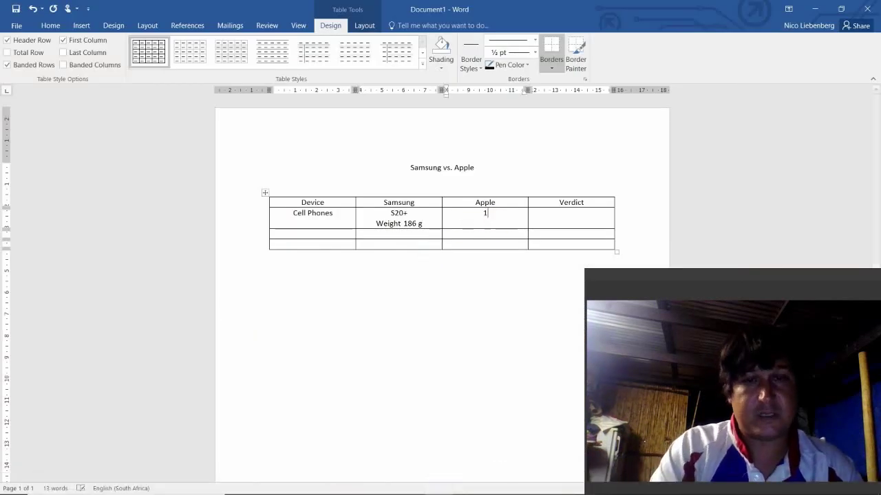
text(1 P)
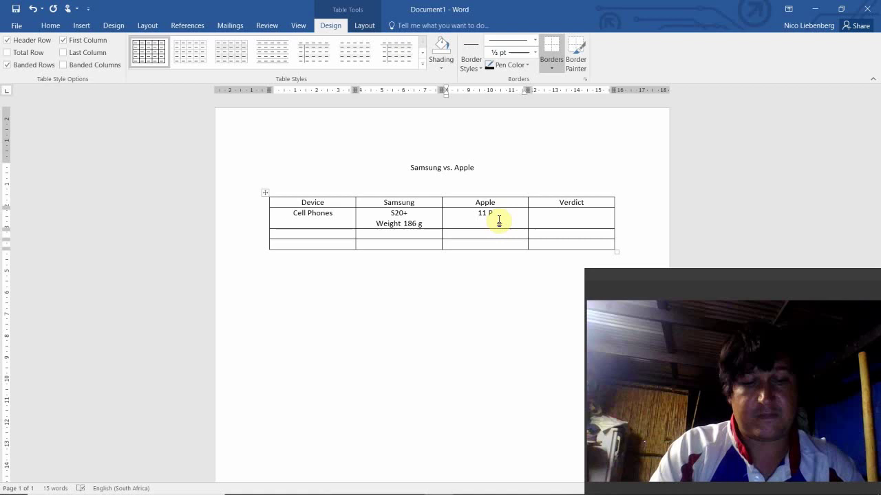
text(ro)
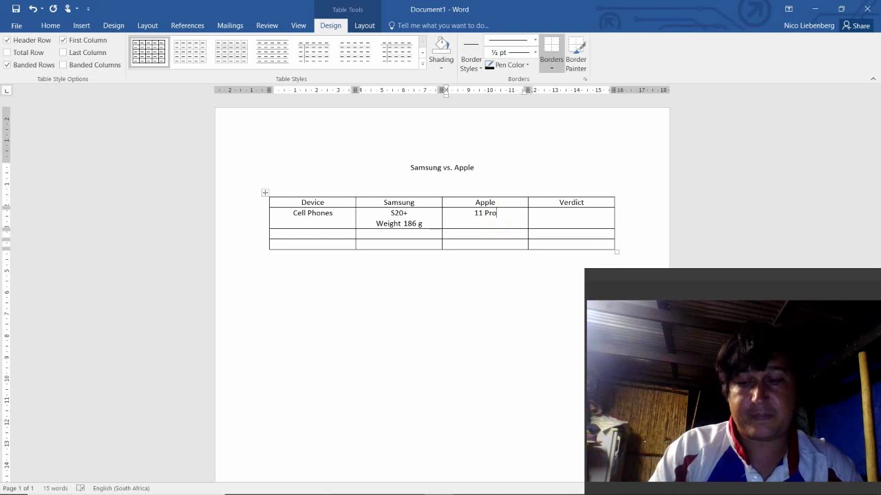
right_click(486, 225)
click(575, 273)
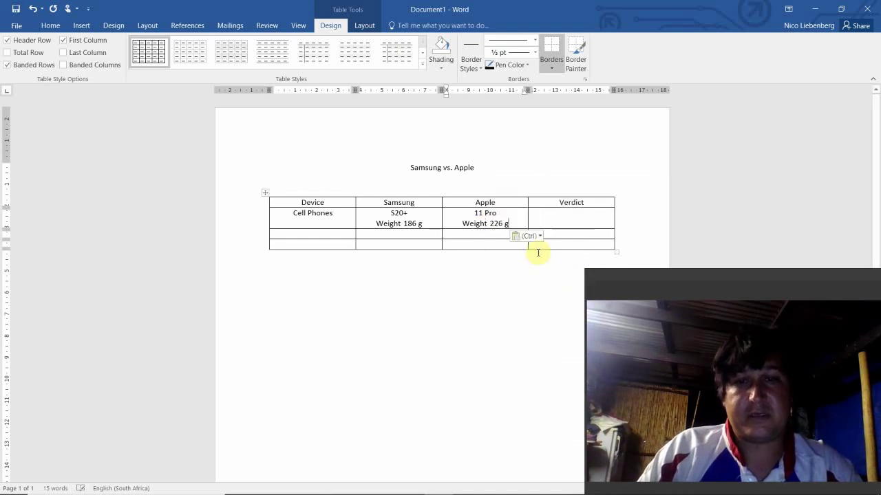
click(434, 237)
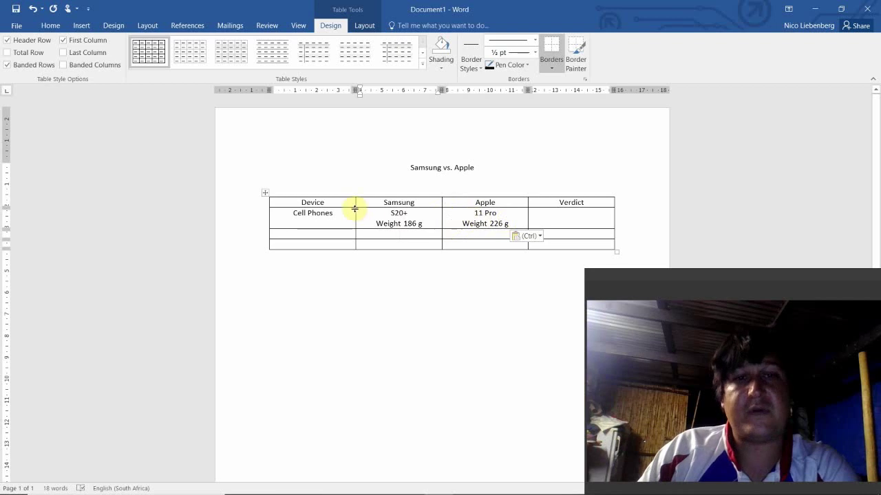
- Type 'Tablets' and 'Smart Watches' in the first cells of rows 3 and 4
click(329, 234)
text(Tab)
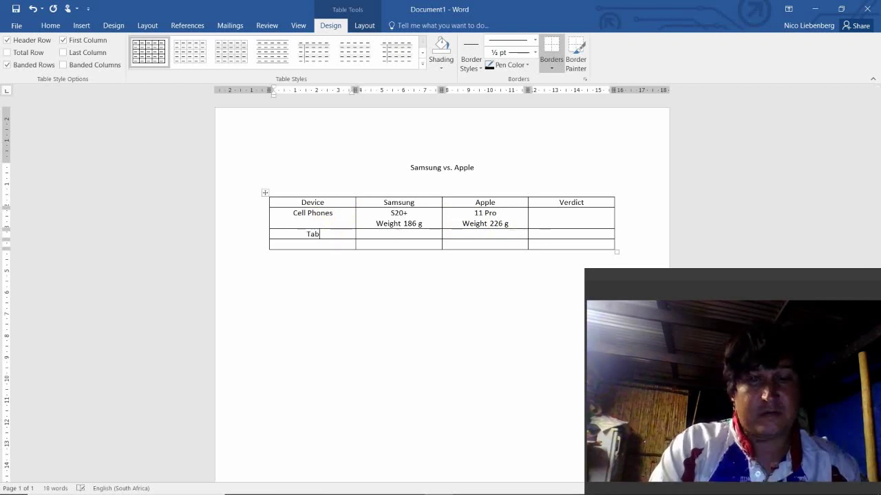
text(lets)
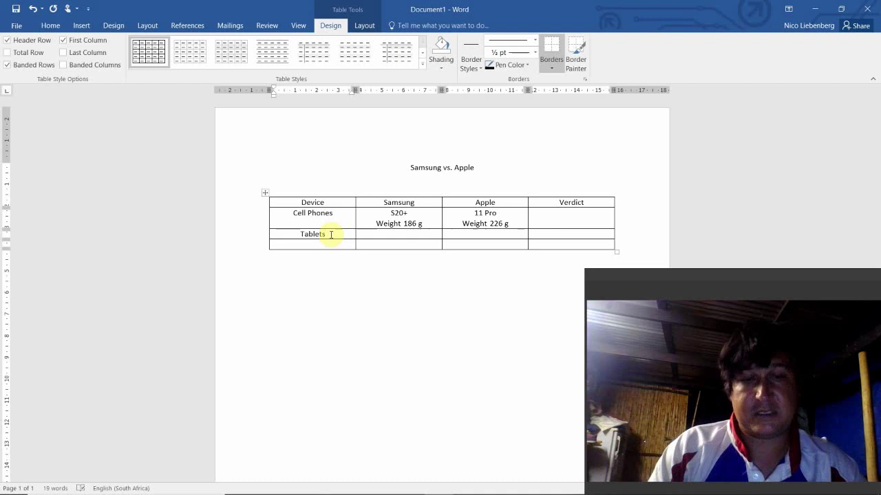
click(330, 244)
text(Smar)
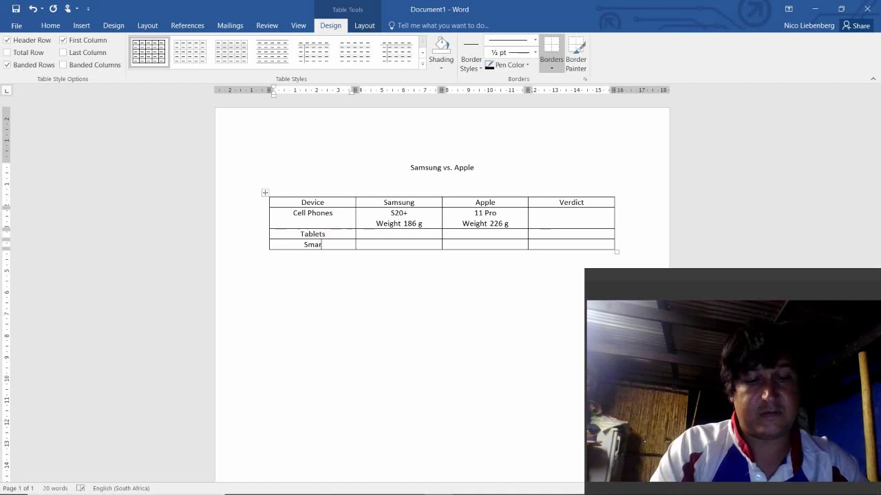
text(t Watches)
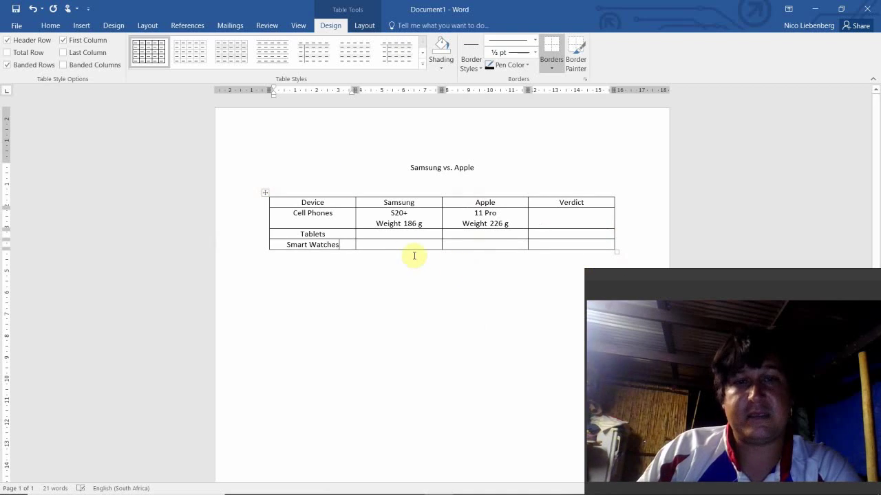
- Insert a column right of Device and title its header 'Picture'
right_click(352, 205)
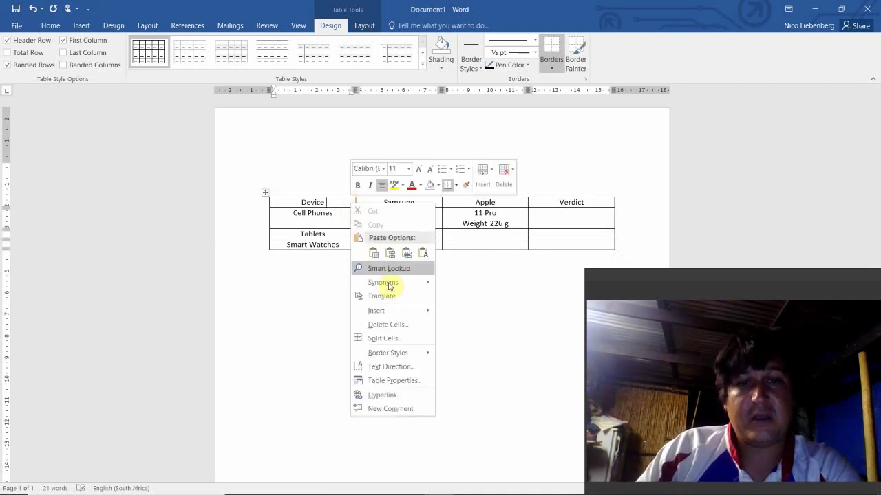
mouse_move(395, 311)
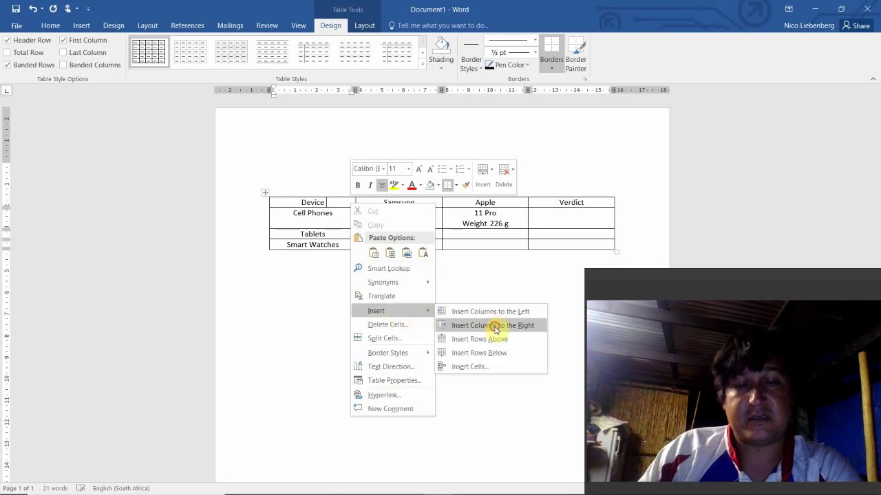
click(494, 324)
click(375, 203)
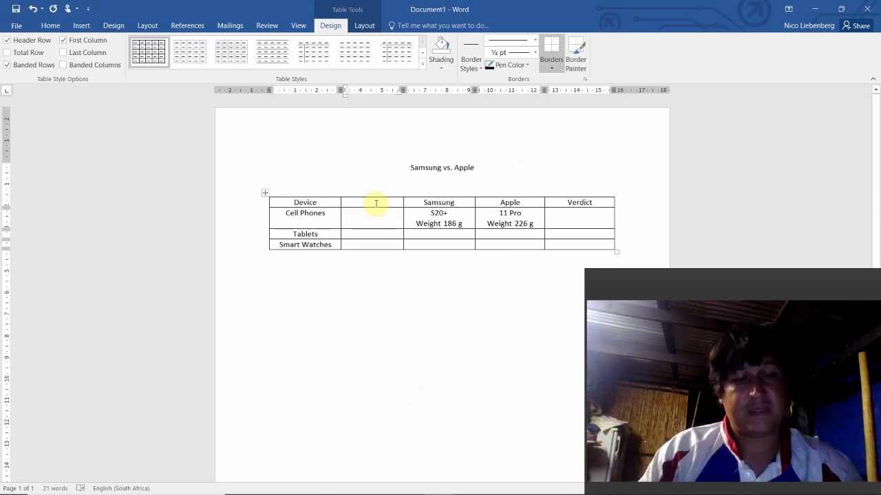
text(Picture)
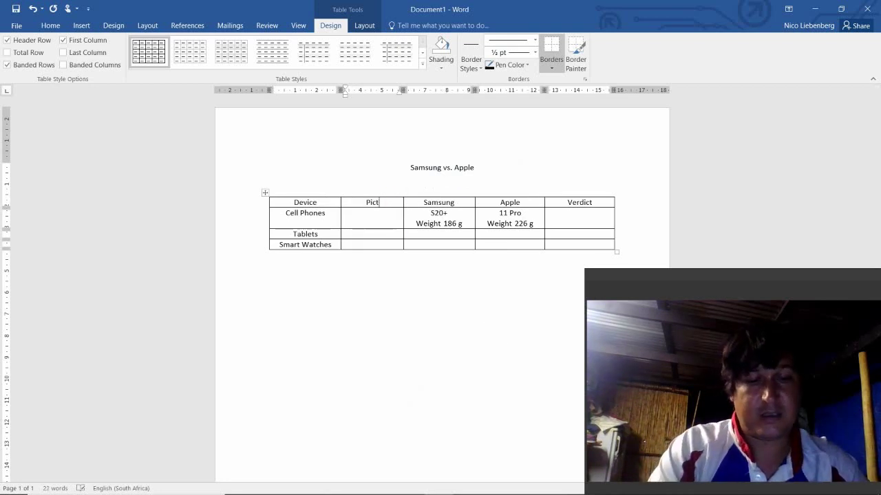
click(377, 215)
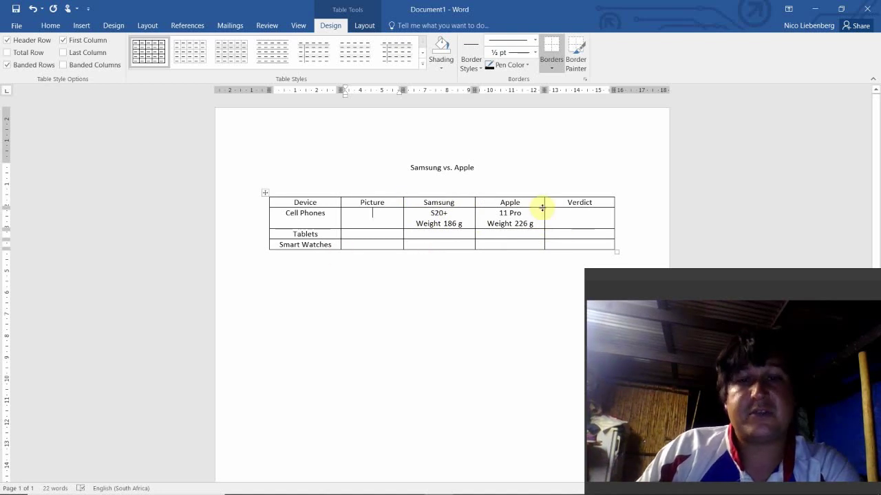
- Save As to the Documents folder, naming the file 'Samsung vs. Apple' in .docx format
click(18, 26)
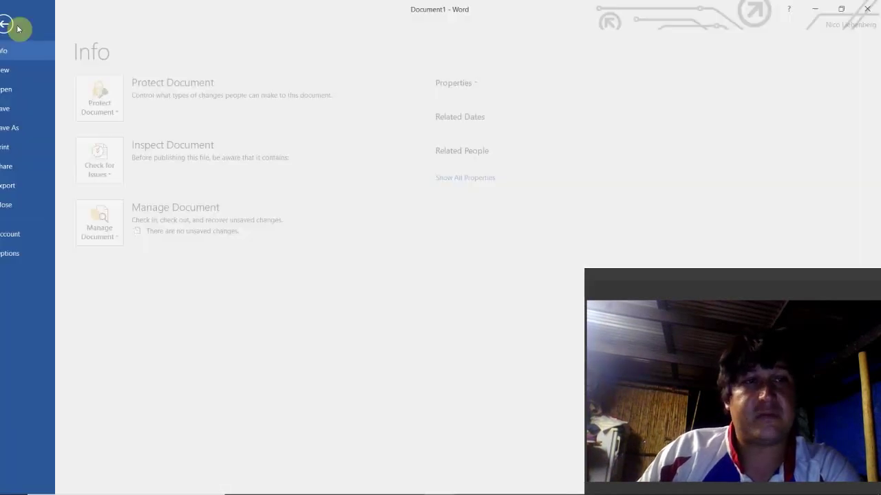
click(24, 127)
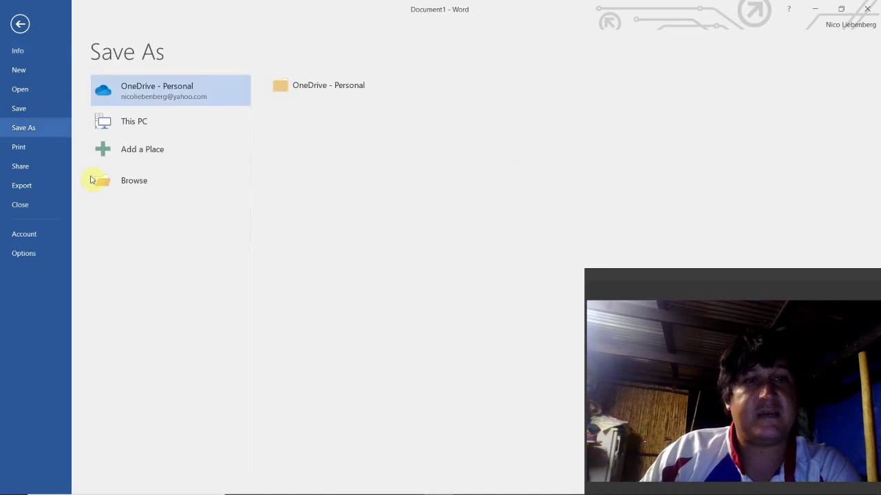
click(136, 180)
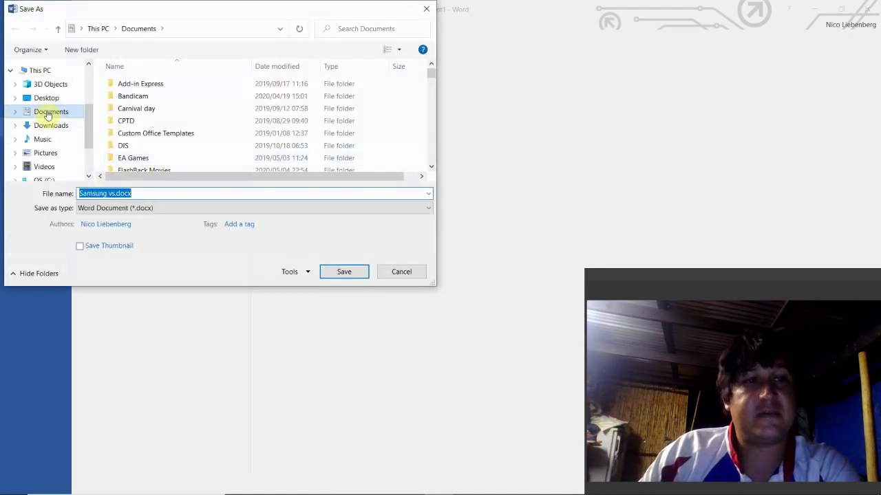
click(137, 192)
key(BackSpace)
key(BackSpace)
key(BackSpace)
key(BackSpace)
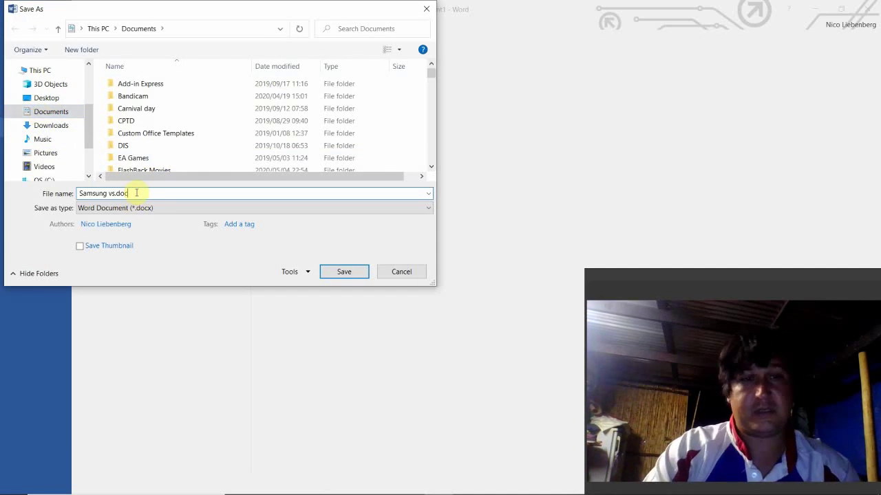
text(Apple)
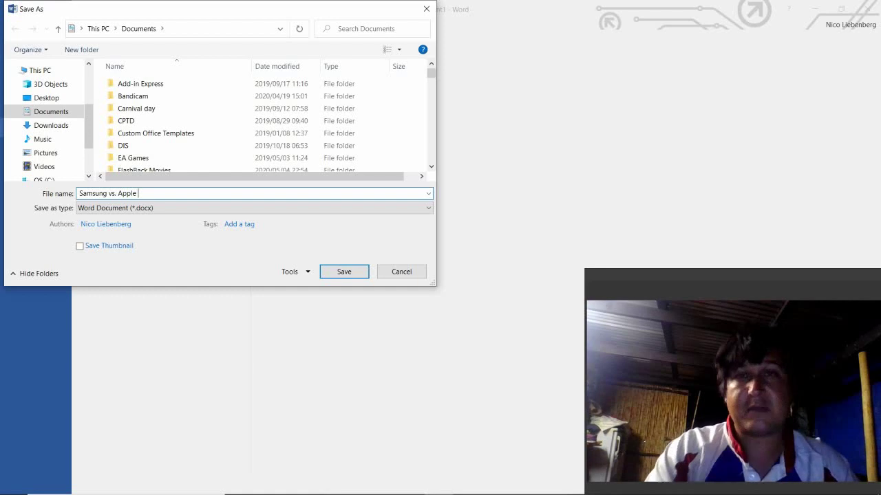
click(347, 273)
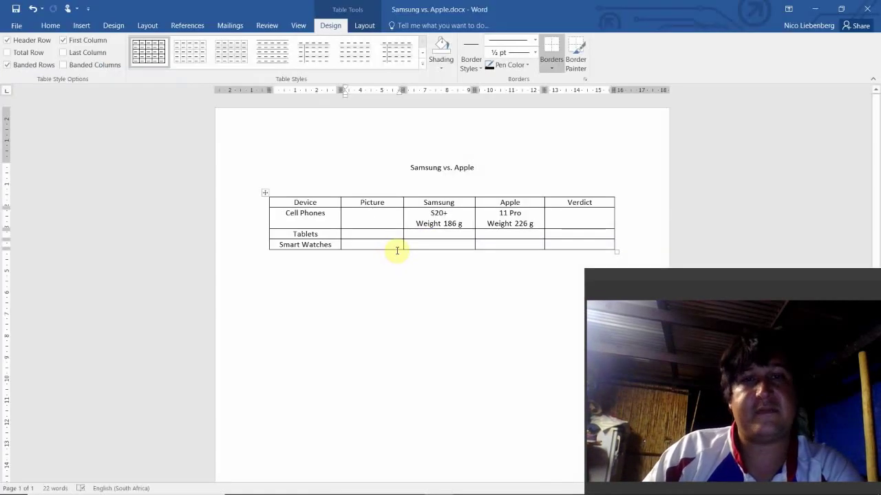